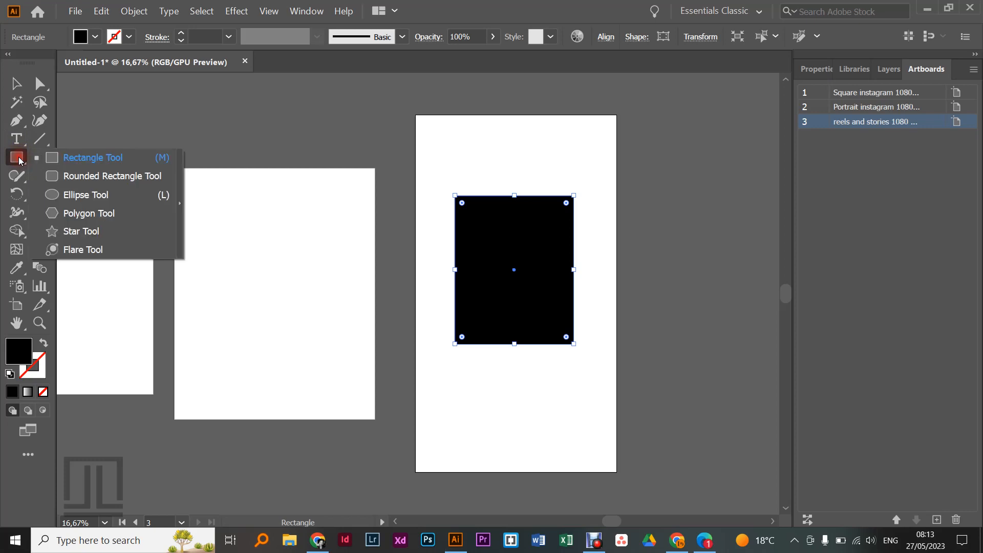
Draw a circle below the black rectangle on the reels and stories artboard and fill it with CMYK Red.
click(17, 160)
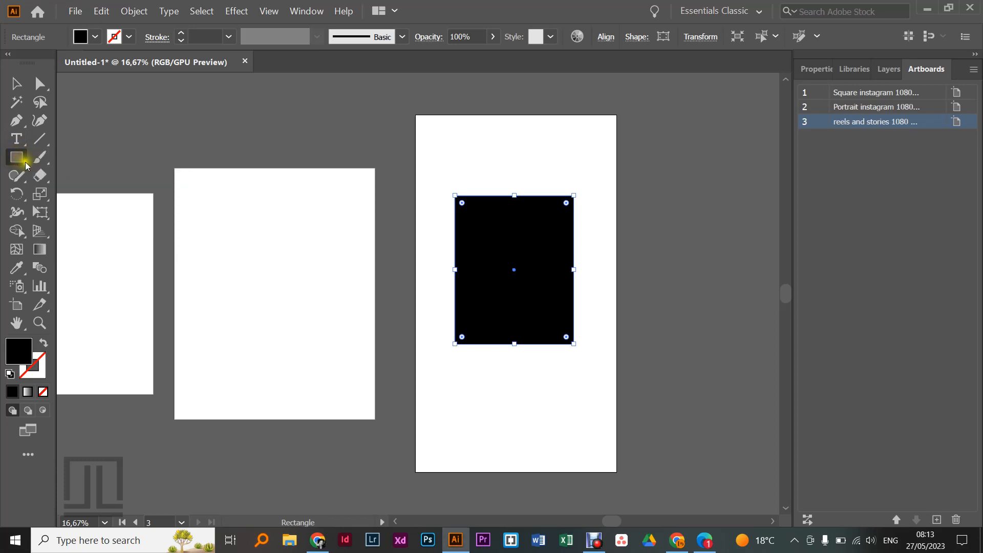
click(27, 165)
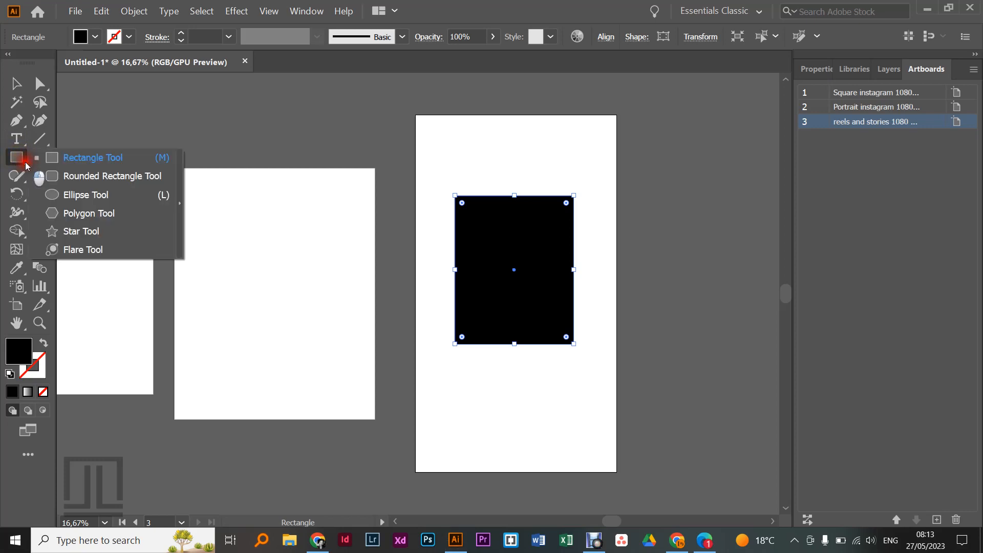
click(98, 201)
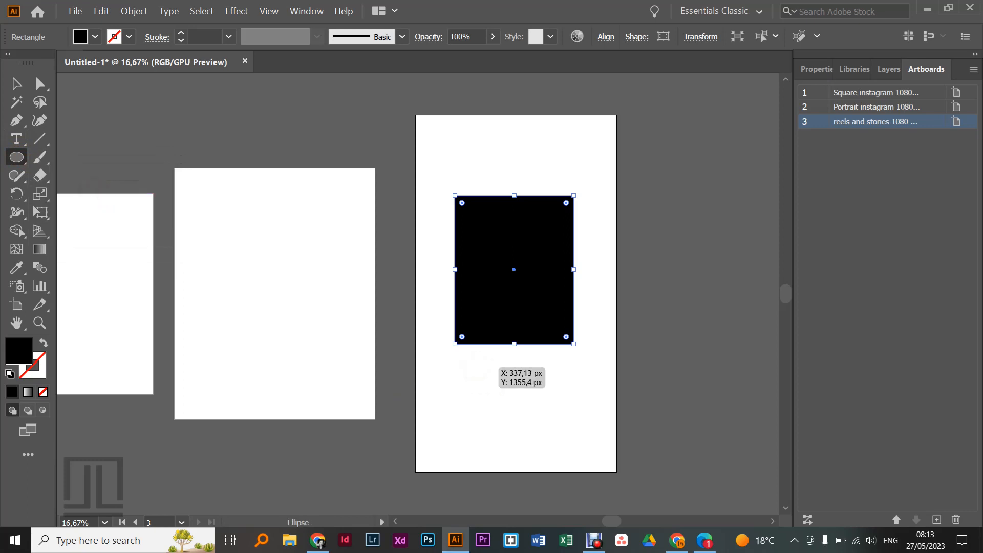
mouse_move(478, 368)
mouse_down()
mouse_move(522, 416)
mouse_move(554, 424)
mouse_up()
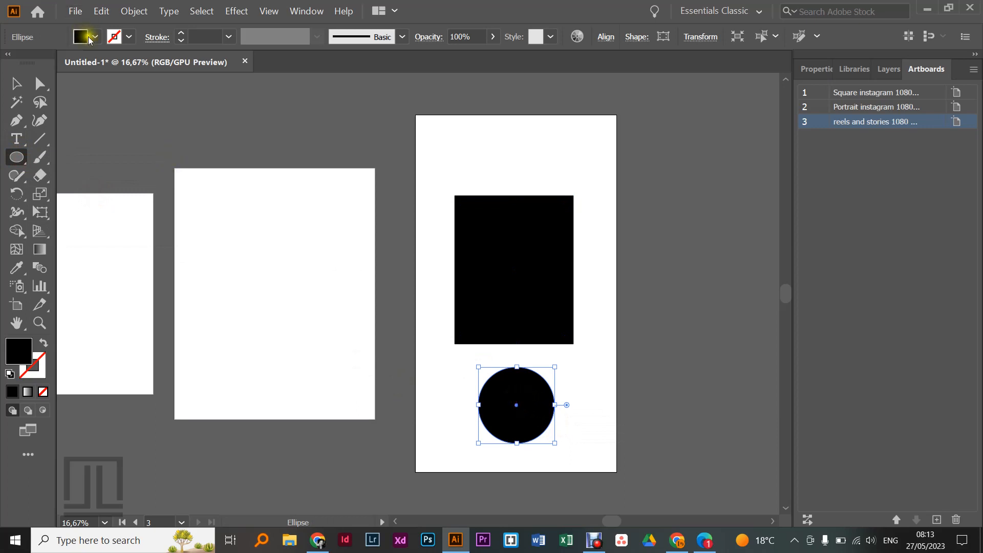
click(90, 40)
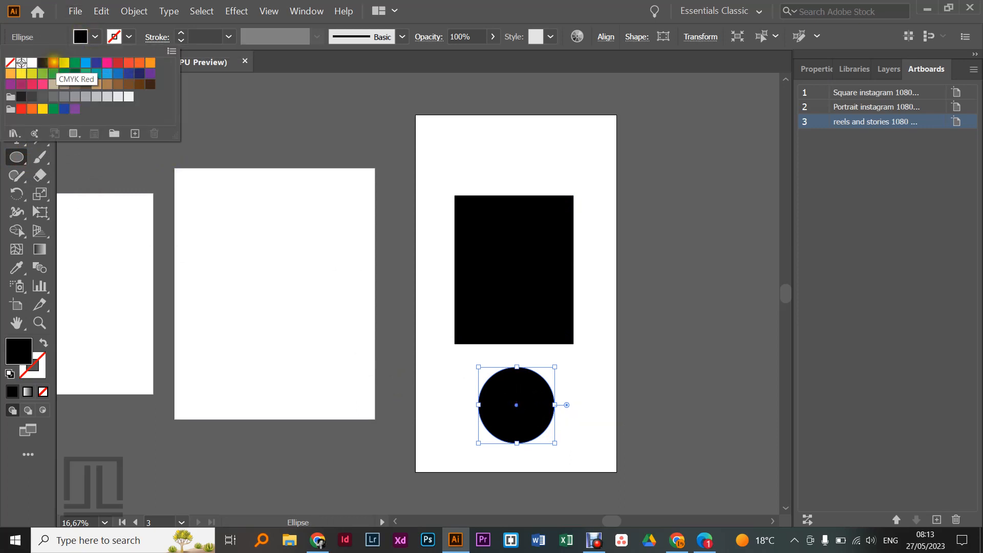
click(54, 62)
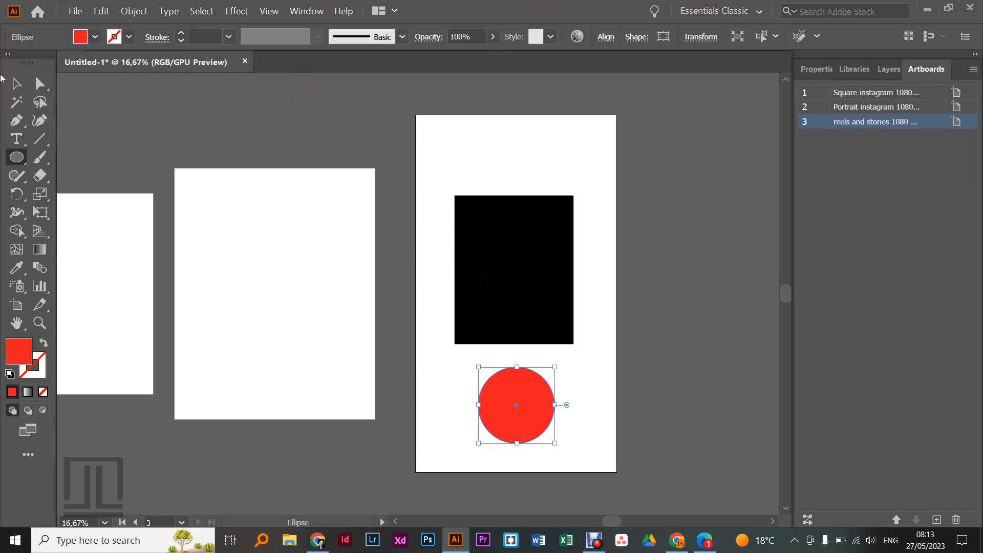
click(16, 83)
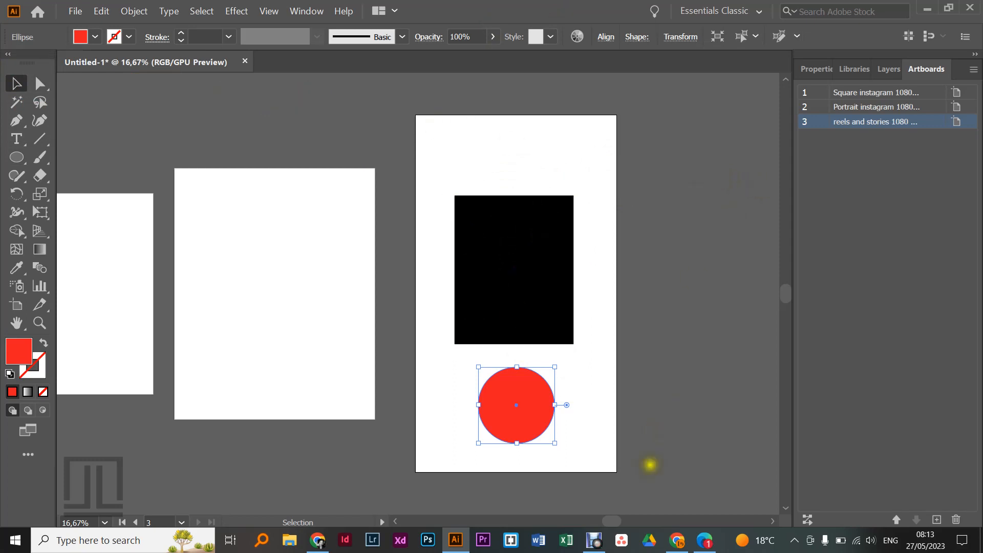
Add a new artboard and move it horizontally to about X 3676 px, leaving a gap beside the reels and stories artboard.
click(937, 520)
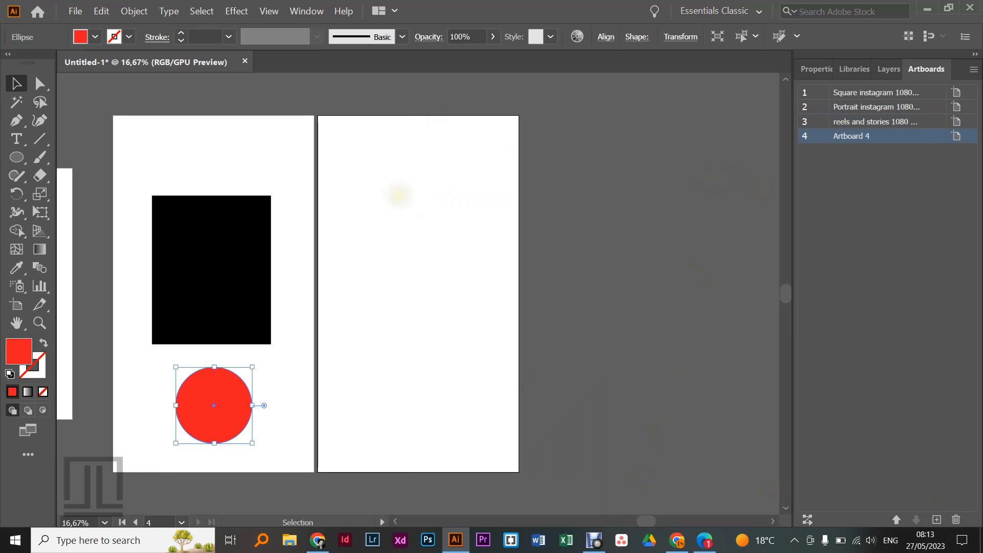
key(shift+o)
drag(405, 200, 482, 200)
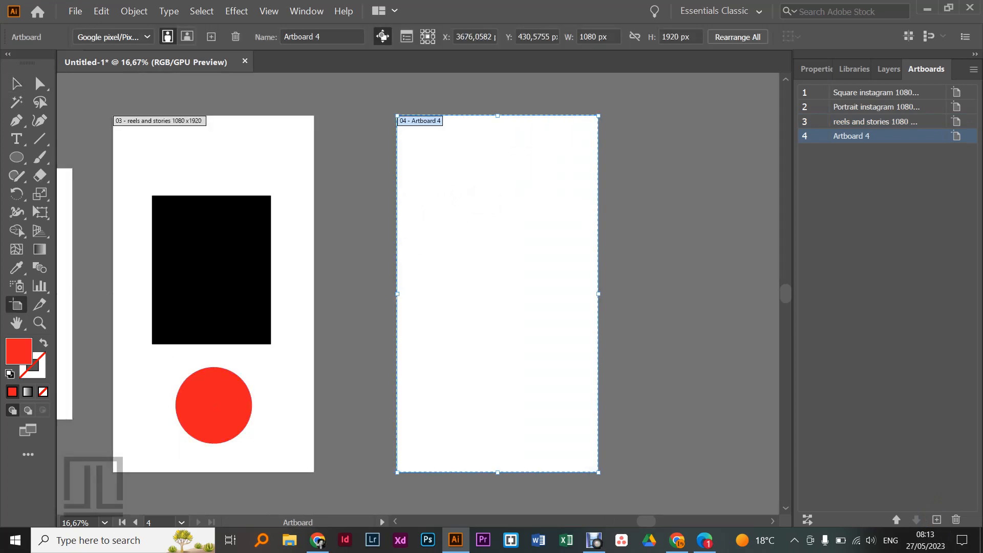
click(16, 85)
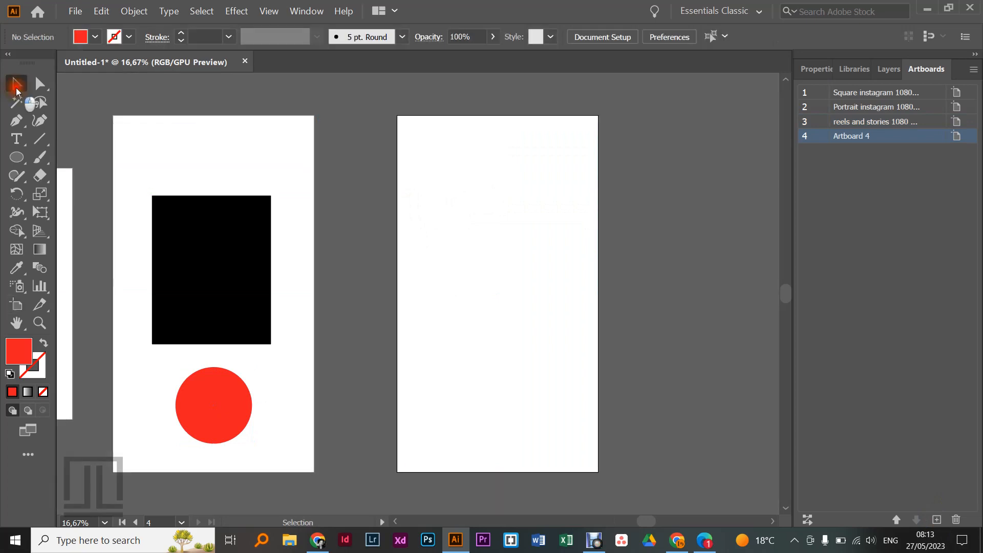
Duplicate the black rectangle and the red circle onto the new artboard, aligned with the originals and centred horizontally.
click(244, 246)
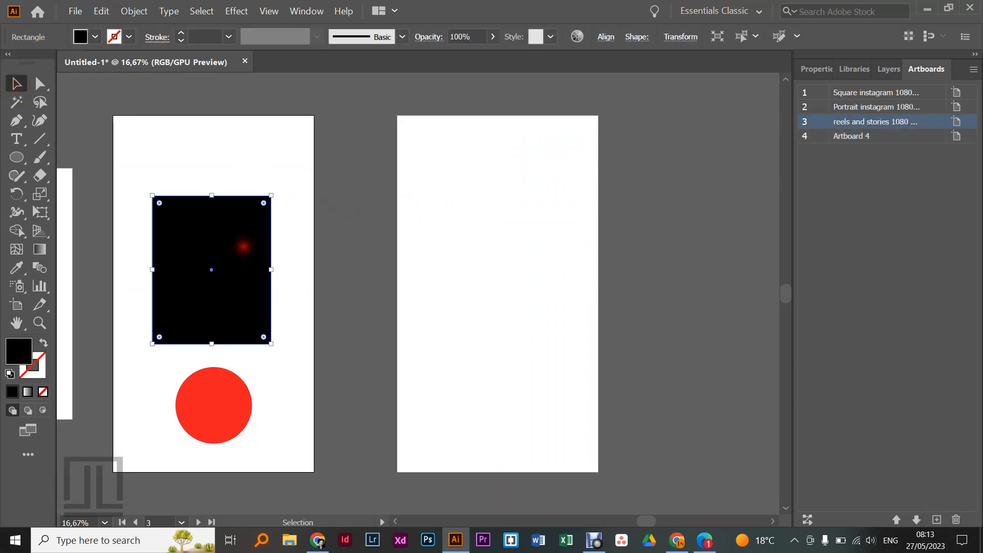
key(ctrl+c)
key(ctrl+v)
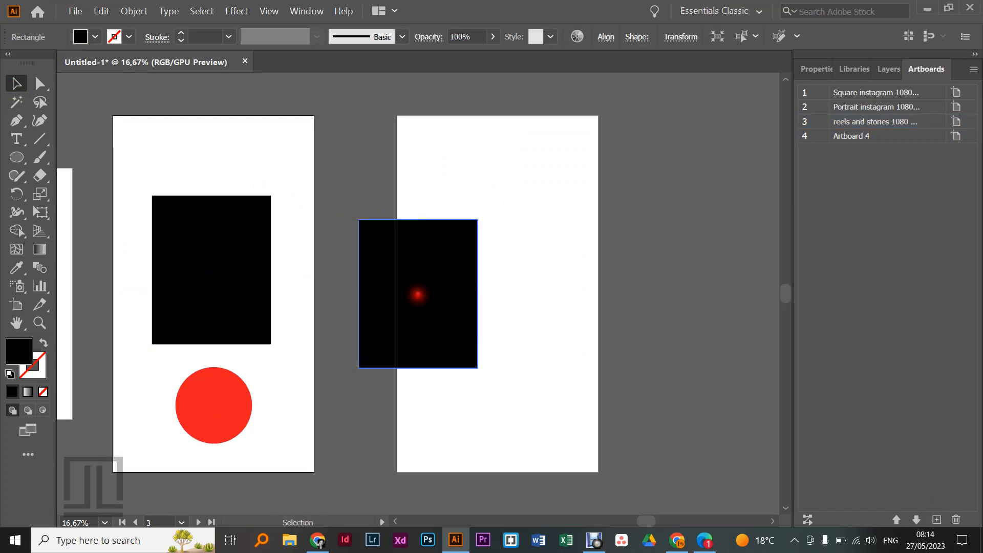
drag(418, 295, 496, 271)
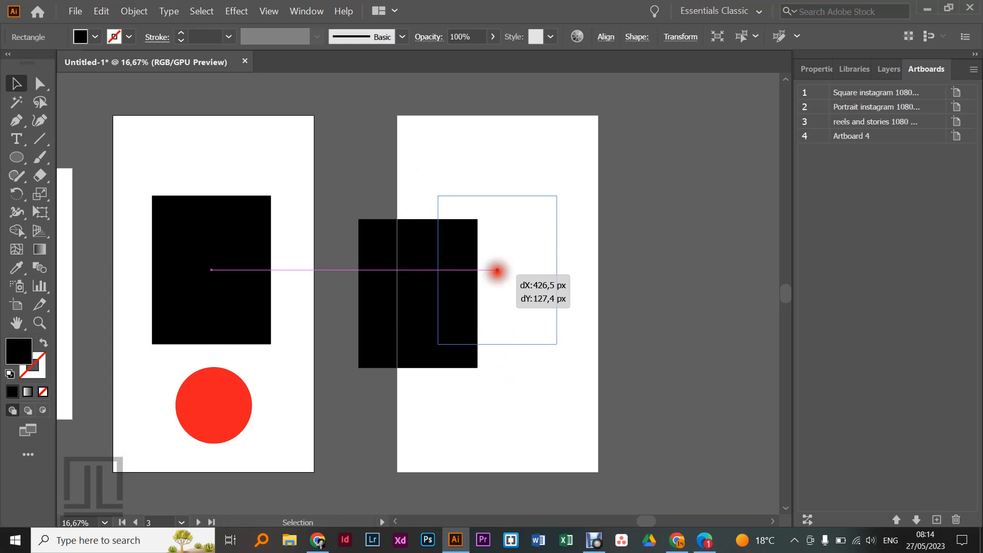
drag(497, 271, 500, 270)
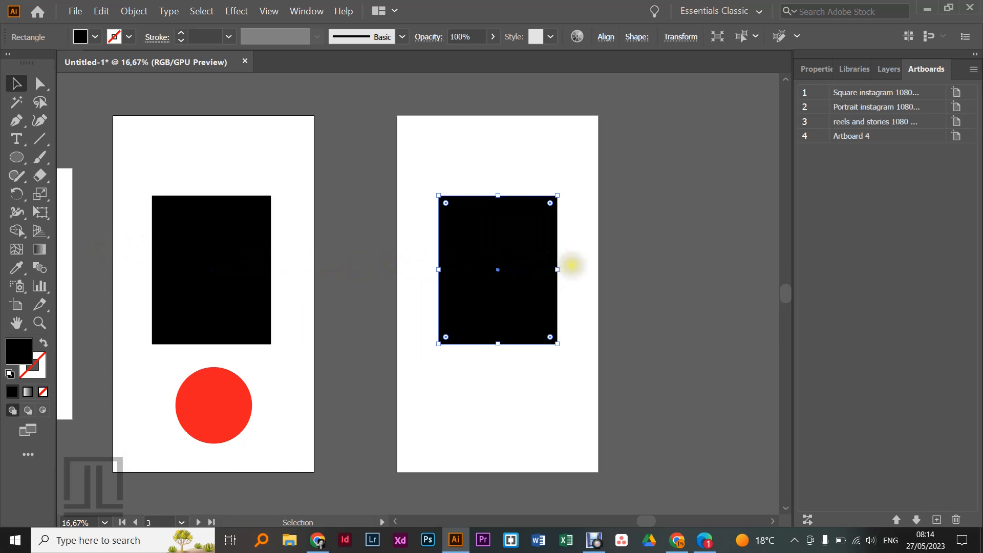
click(213, 394)
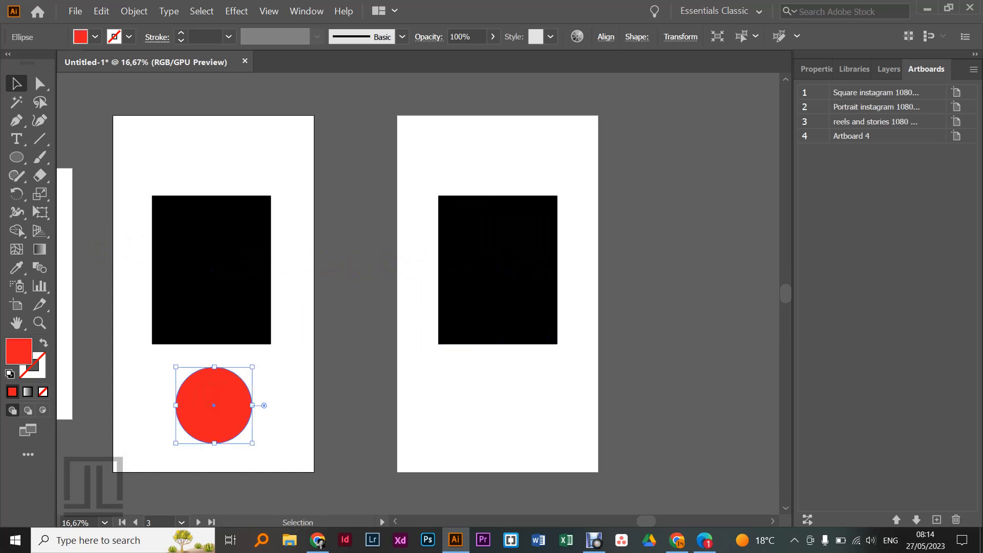
alt+drag(213, 395, 502, 405)
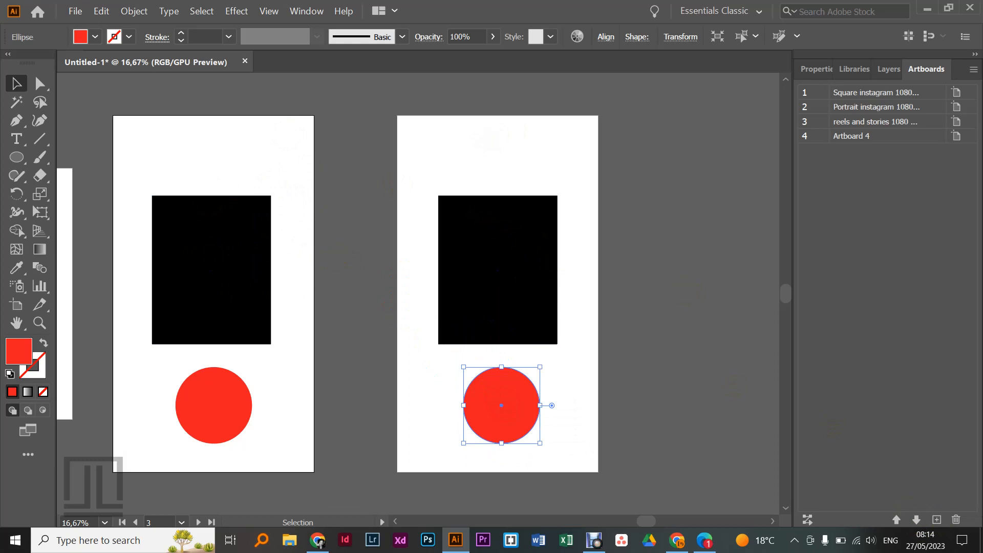
Delete Artboard 4 and return to the Selection tool.
key(shift+o)
click(488, 138)
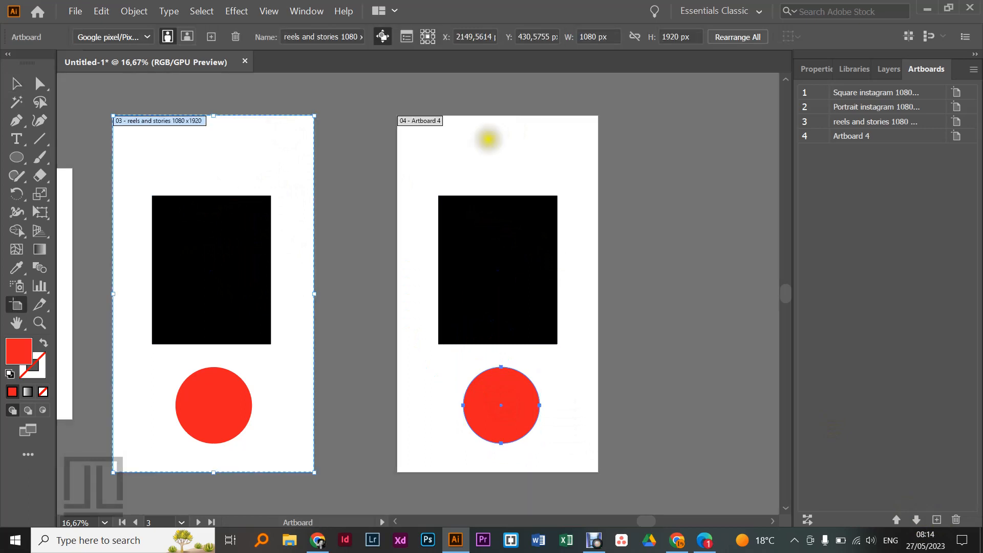
key(Delete)
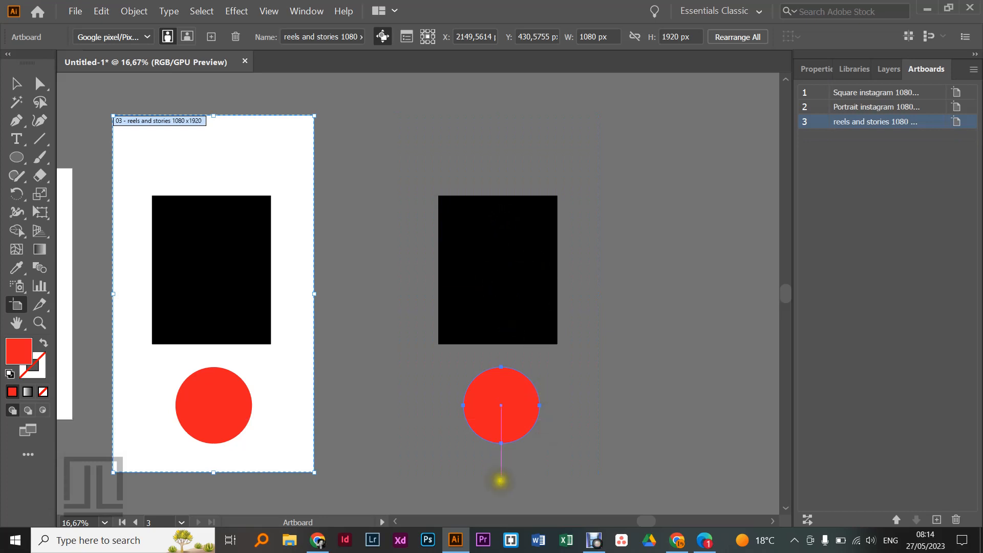
click(17, 83)
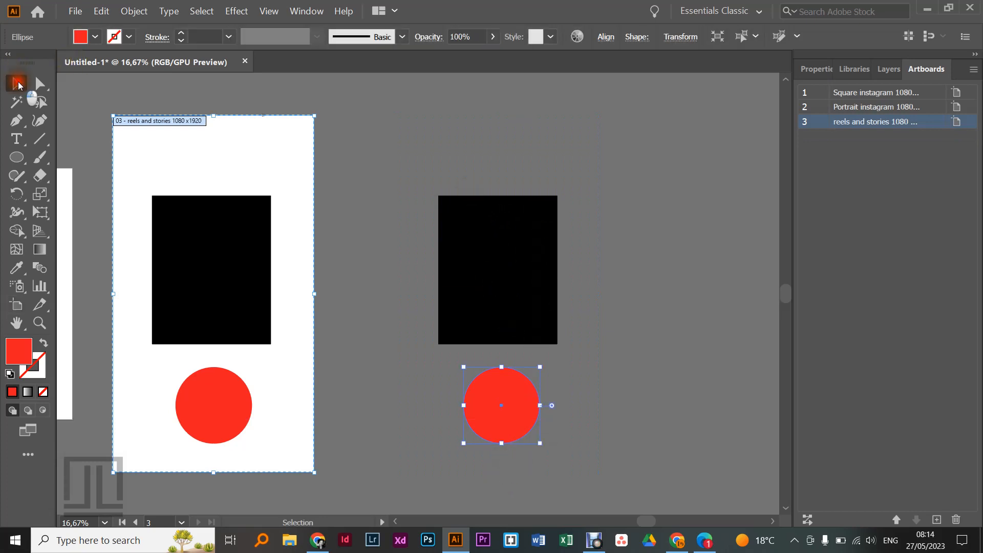
Delete the copied red circle and black rectangle left outside the artboards.
click(496, 267)
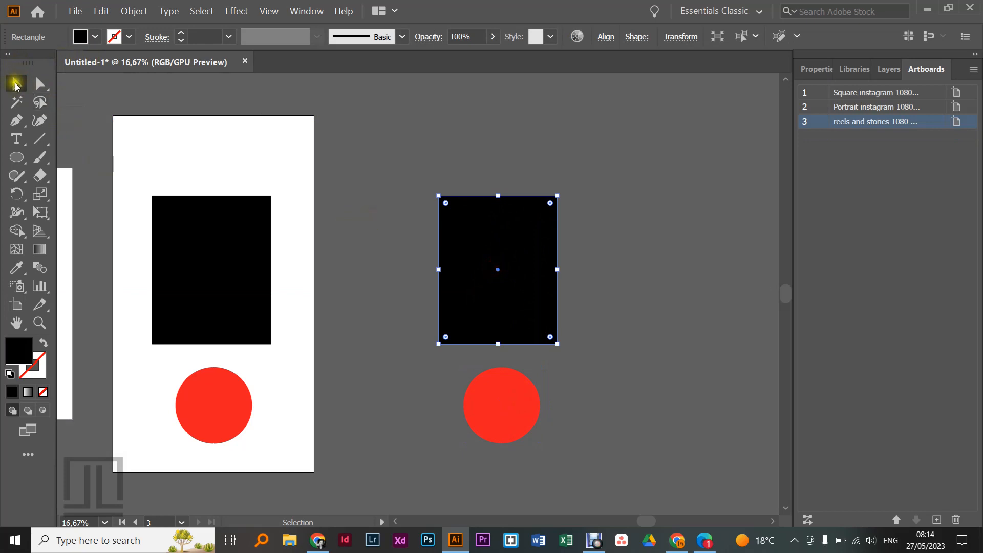
click(513, 415)
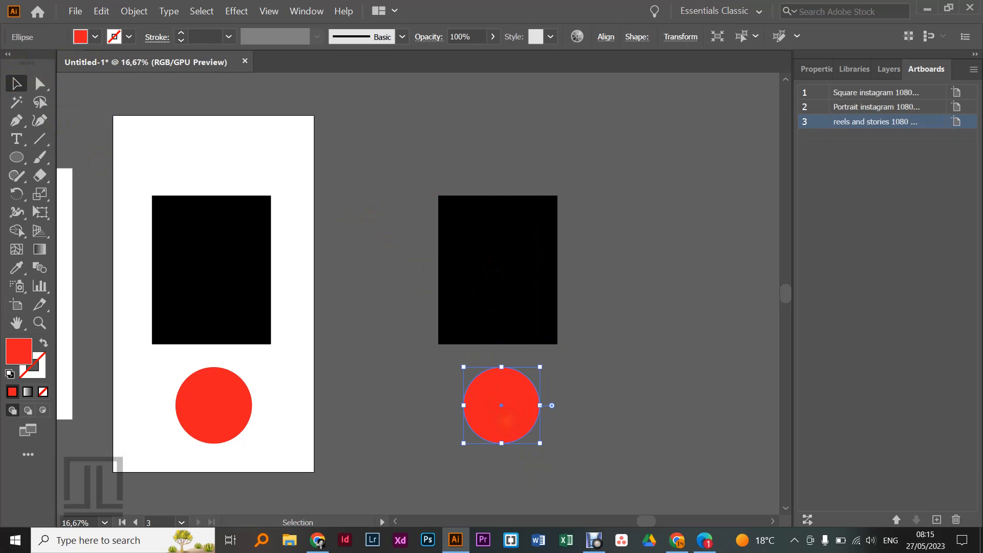
key(Delete)
click(509, 202)
key(Delete)
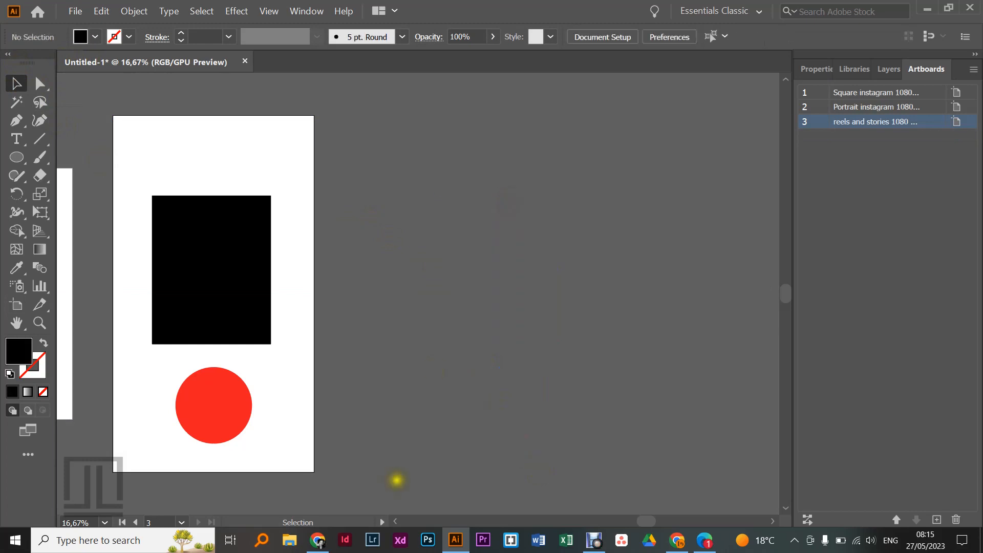
click(395, 522)
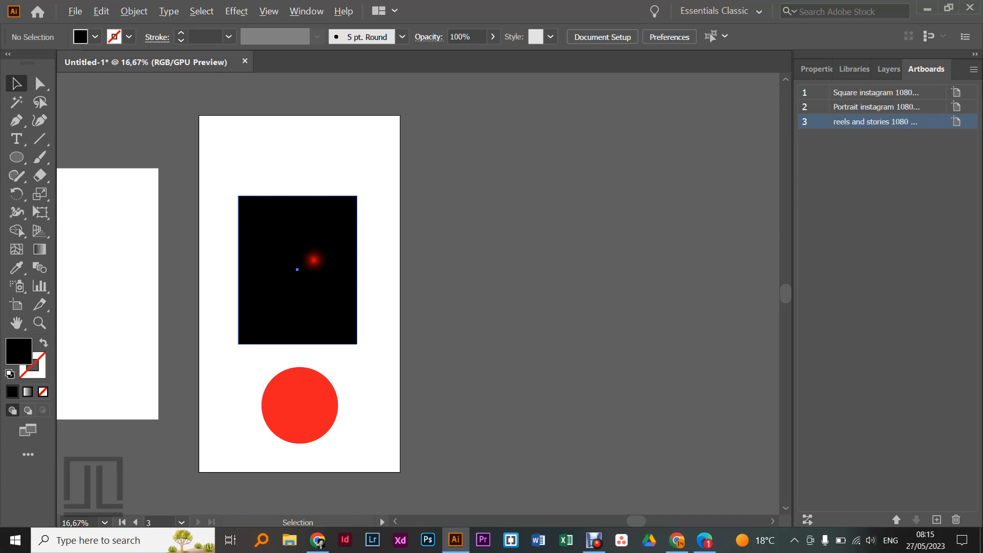
mouse_move(297, 269)
mouse_down()
mouse_move(272, 175)
mouse_move(269, 235)
mouse_move(308, 255)
mouse_up()
click(674, 259)
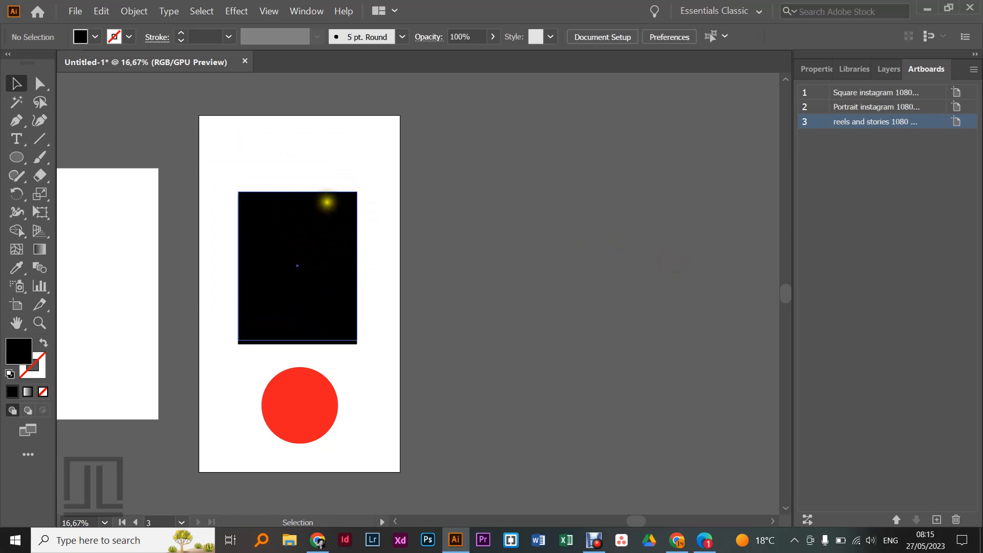
click(300, 309)
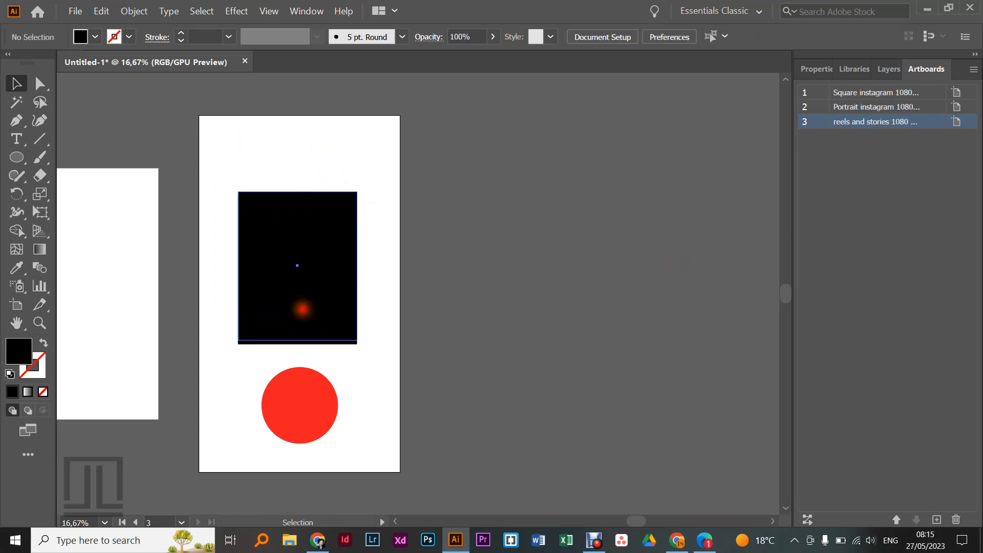
key(Delete)
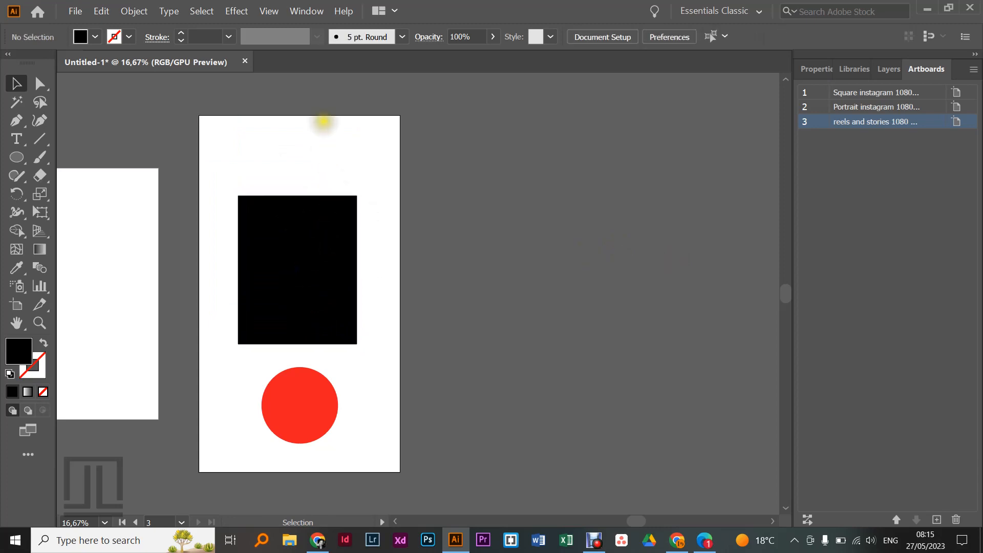
Duplicate the reels and stories artboard together with its artwork, placing the copy beside it at about X 3454 px.
key(shift+o)
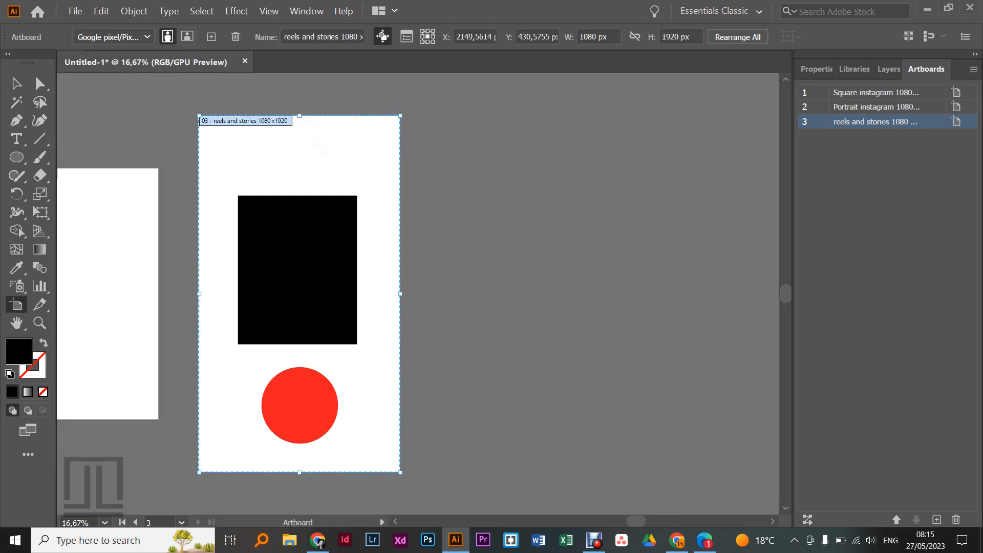
click(308, 152)
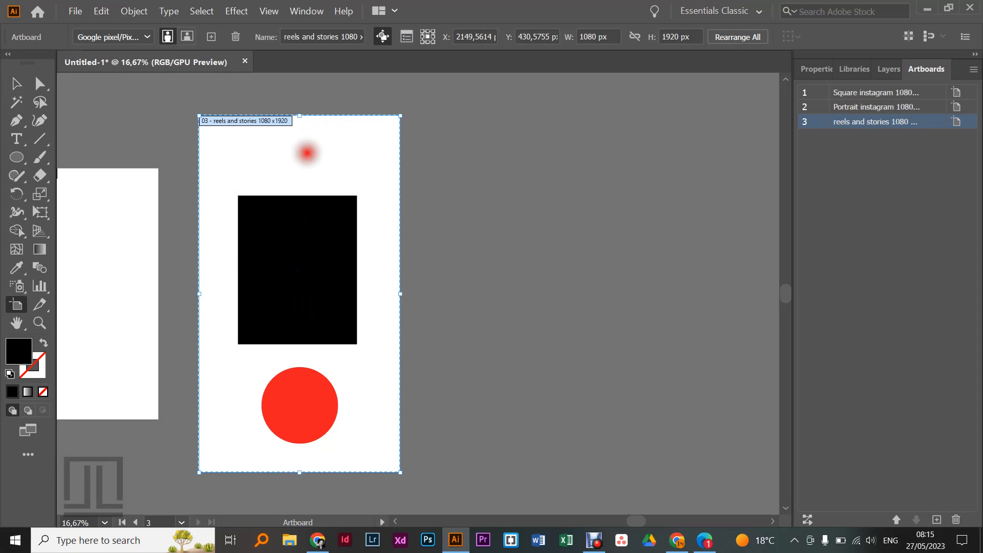
drag(307, 153, 550, 185)
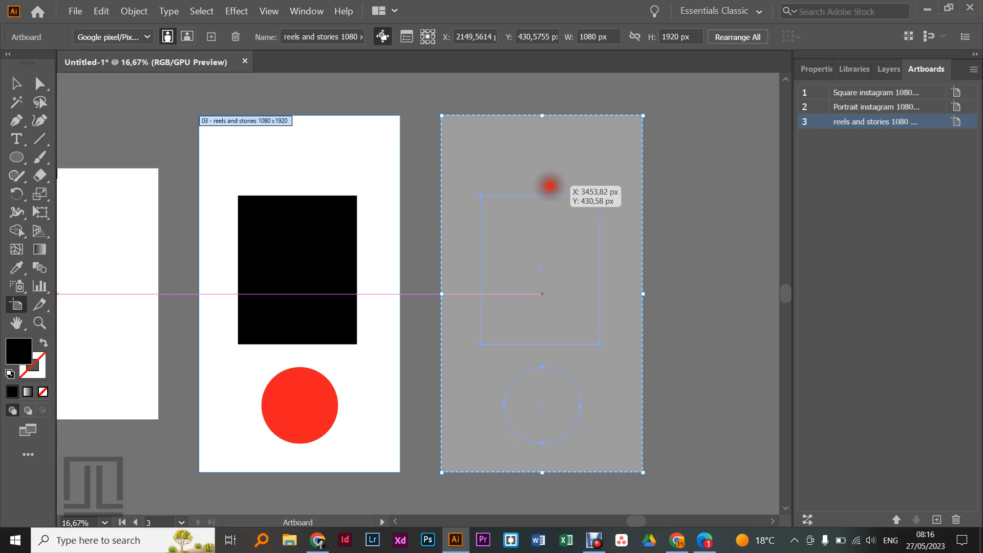
drag(550, 186, 549, 186)
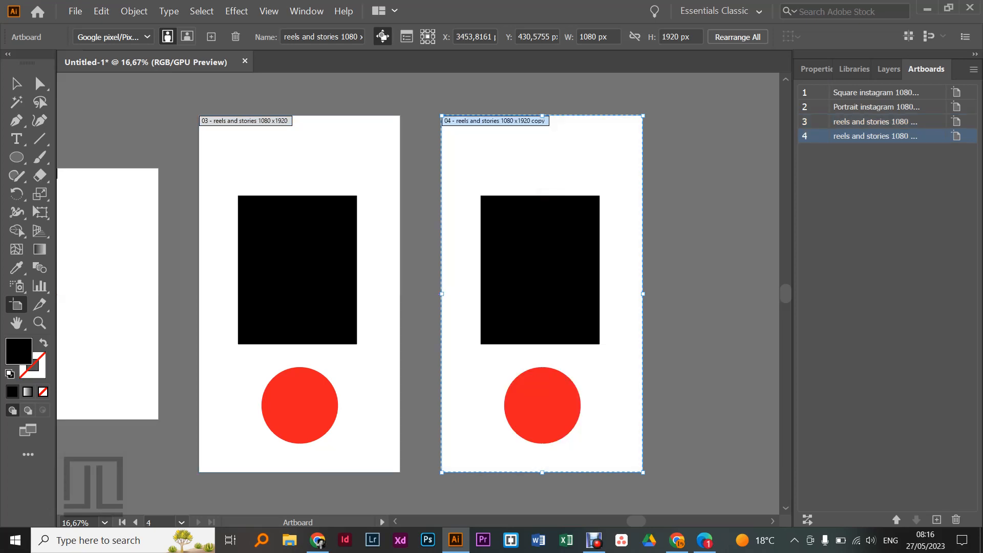
click(16, 83)
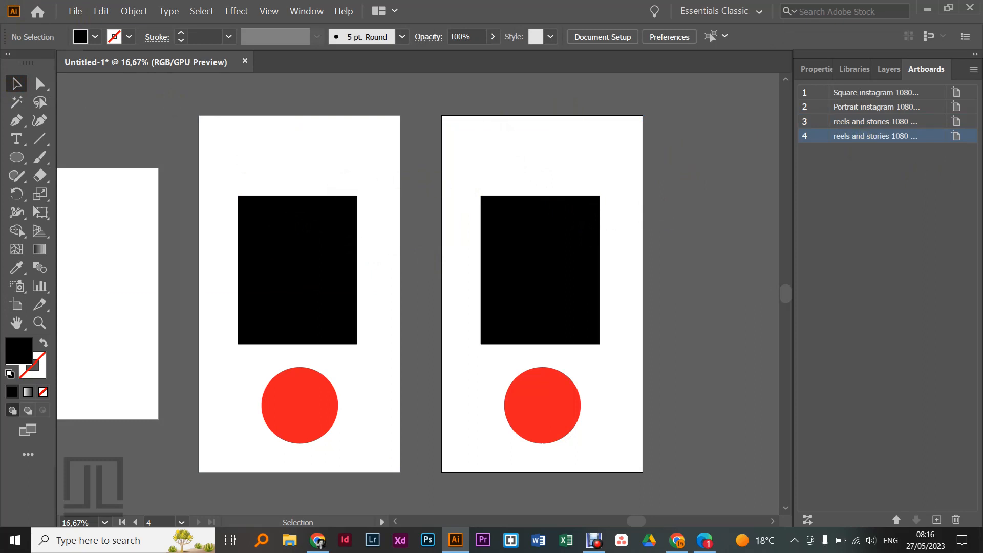
Rename the duplicated artboard as "reels and stories 1080 x1920 2".
double_click(864, 136)
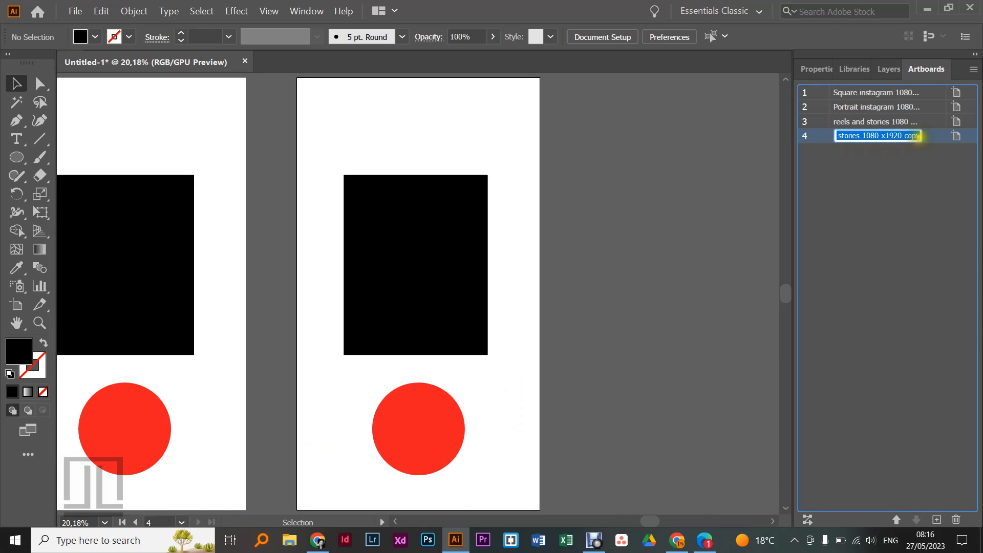
click(920, 136)
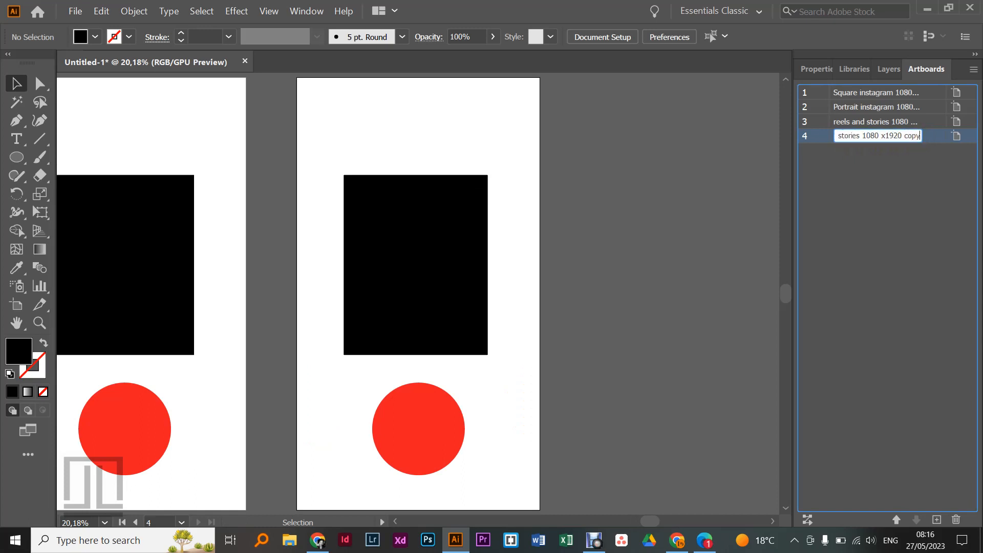
key(BackSpace)
key(BackSpace)
key(BackSpace)
text(2)
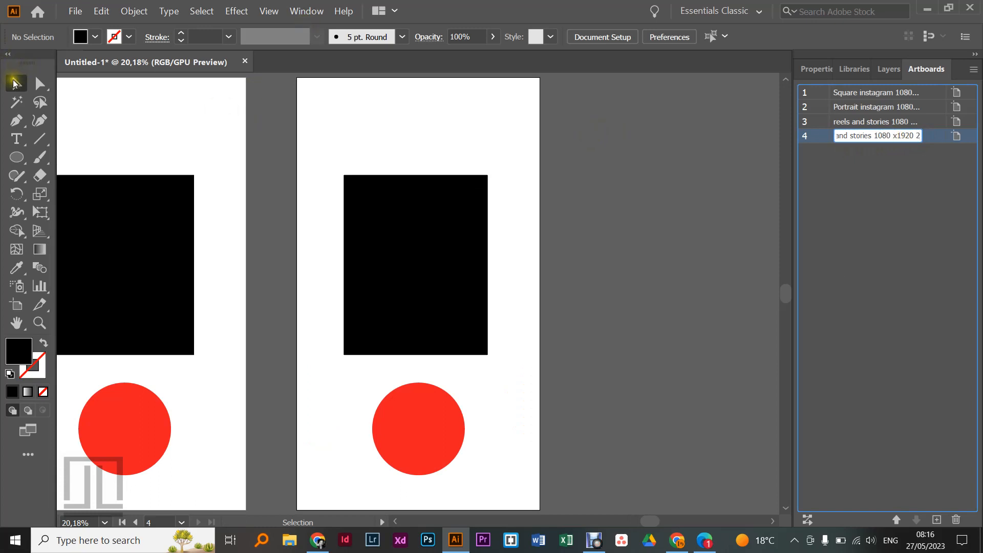
key(Return)
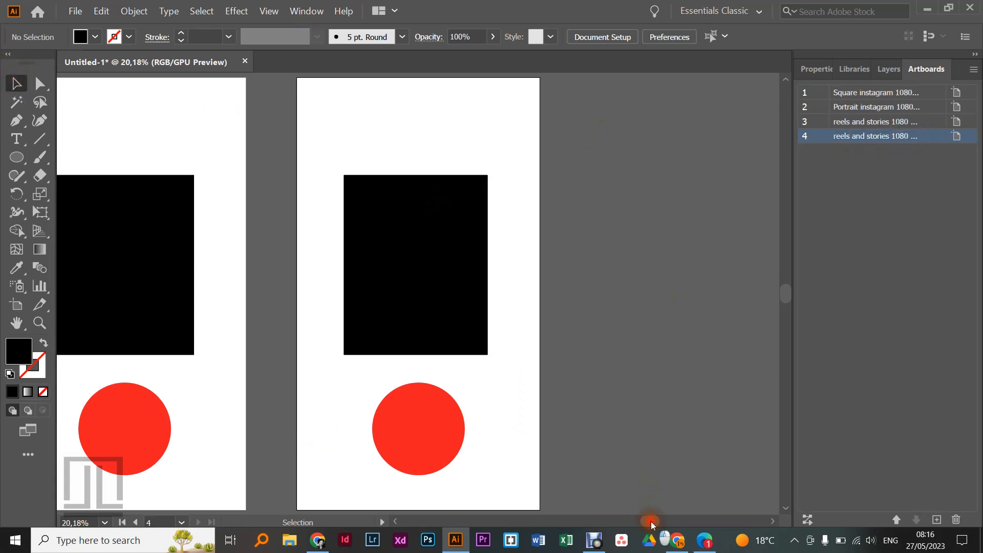
Save the document as Social Media Template Document.ai, replacing the existing file and accepting the Illustrator 2020 options.
drag(651, 521, 629, 543)
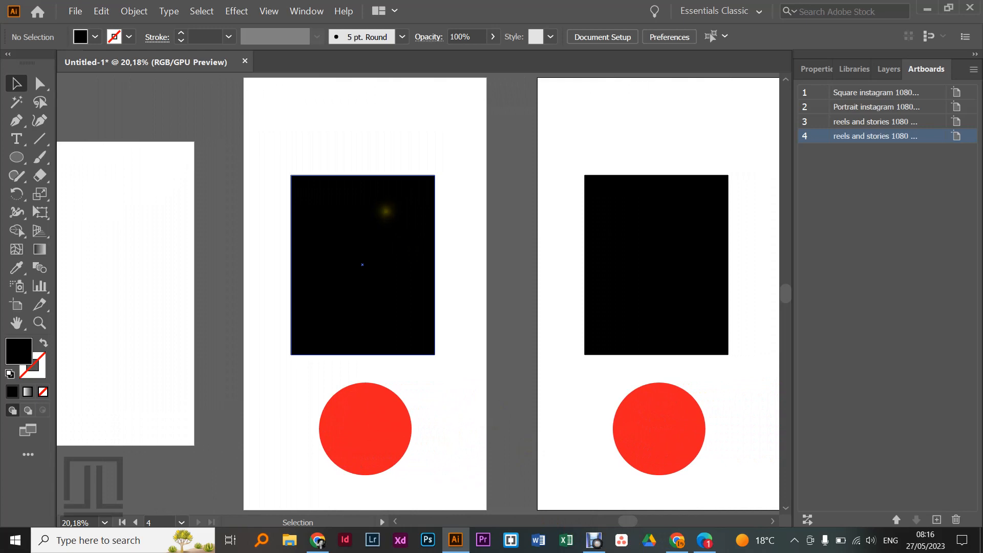
key(ctrl+minus)
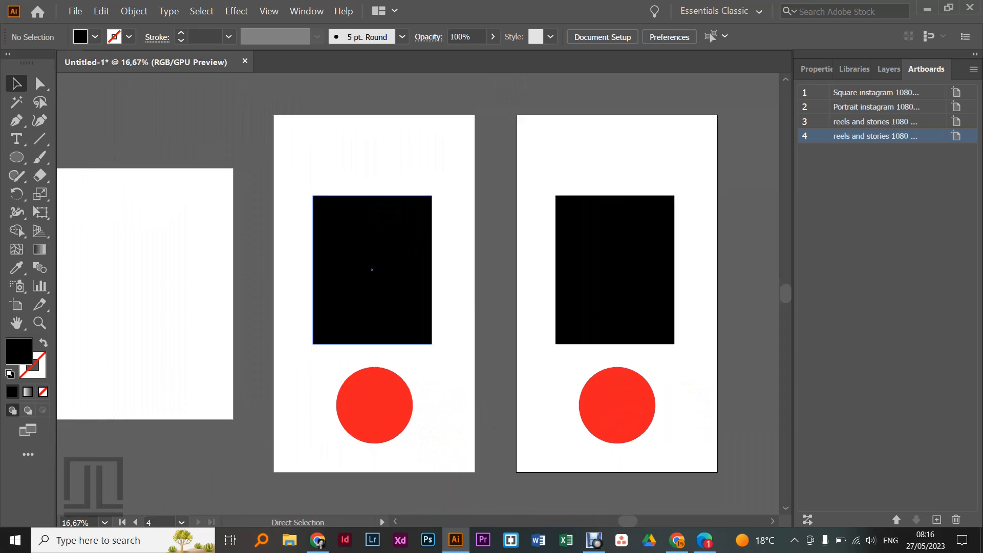
key(ctrl+minus)
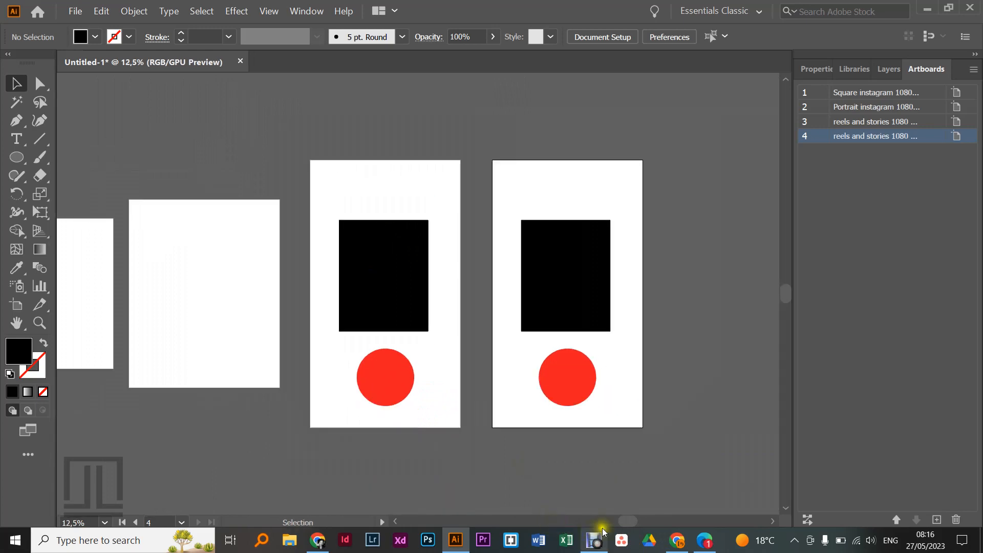
drag(624, 524, 608, 524)
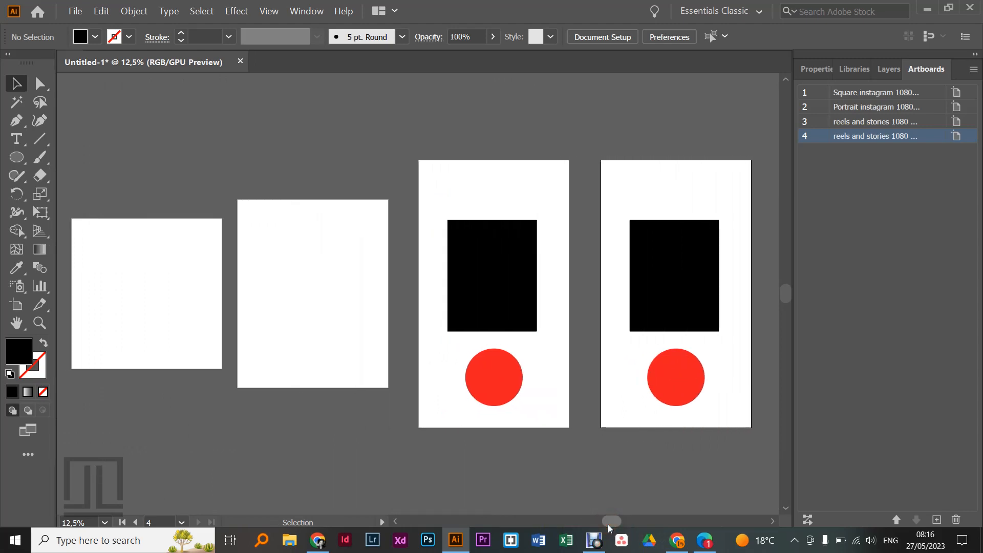
click(75, 11)
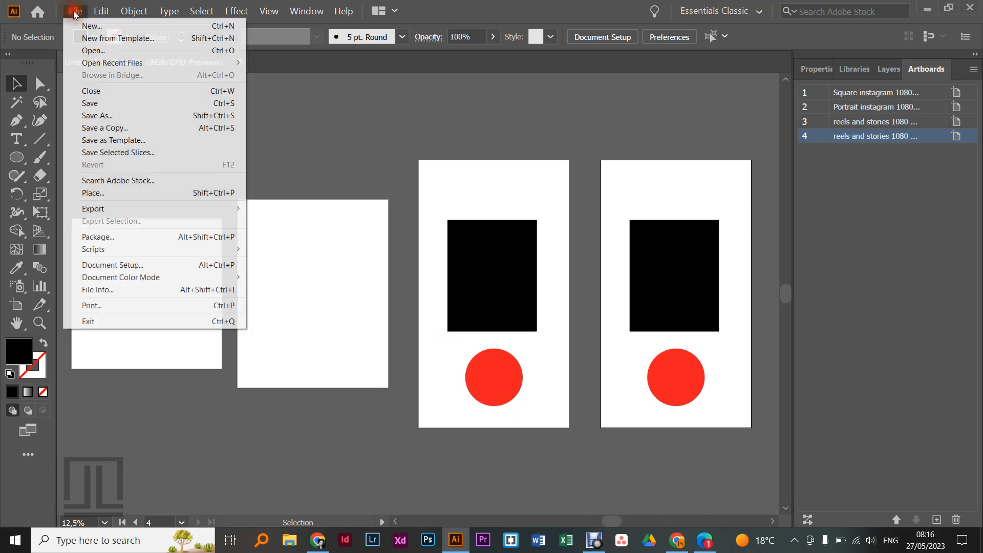
click(103, 115)
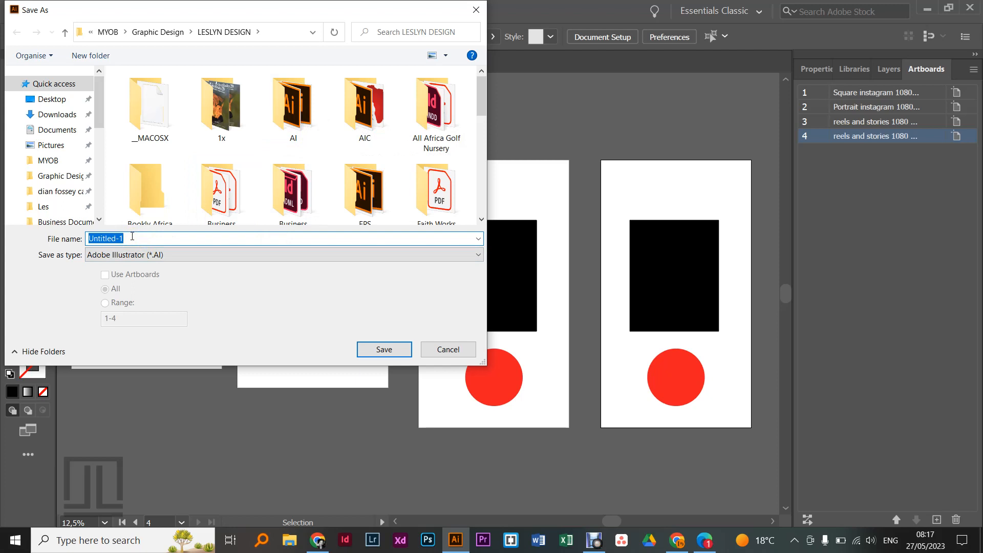
text(Social medi)
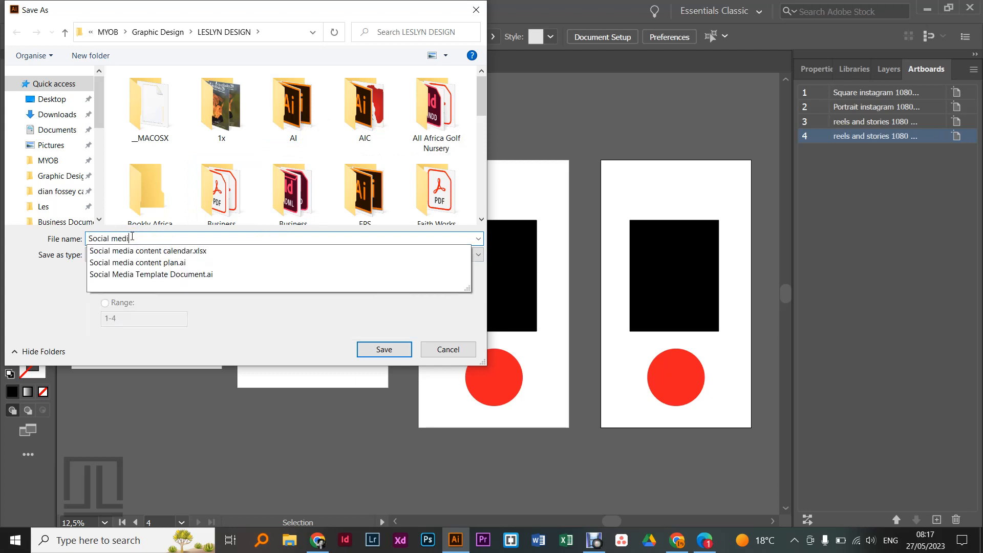
click(162, 277)
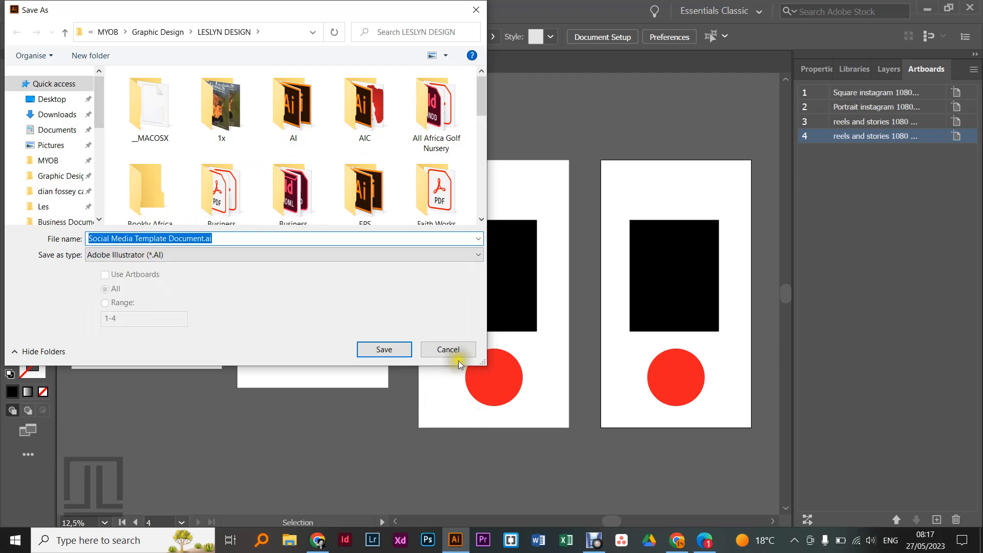
click(387, 347)
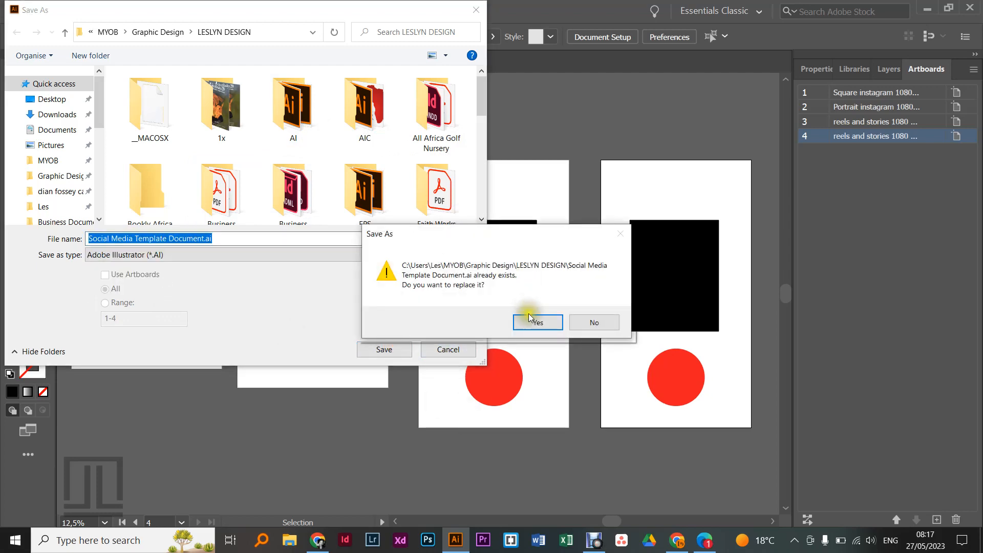
click(530, 319)
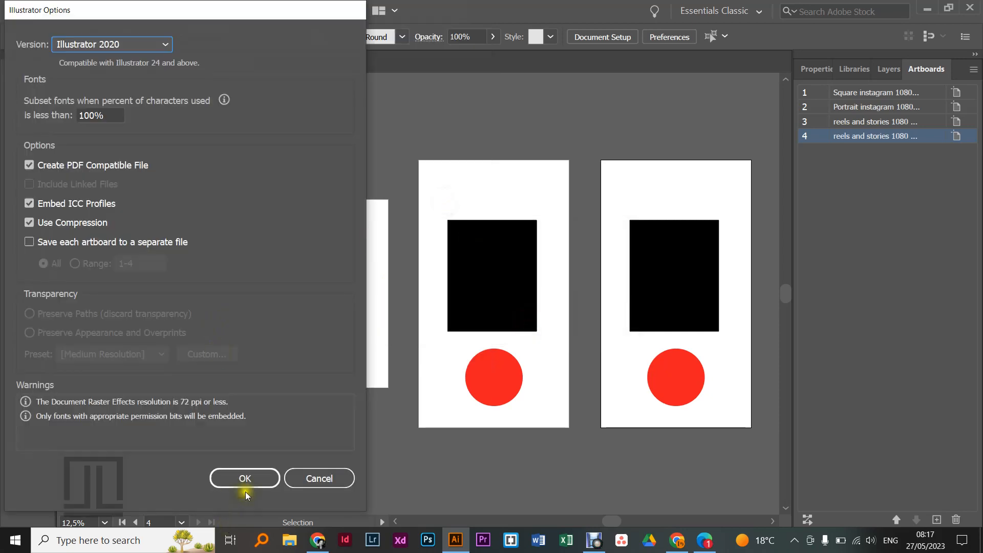
click(239, 476)
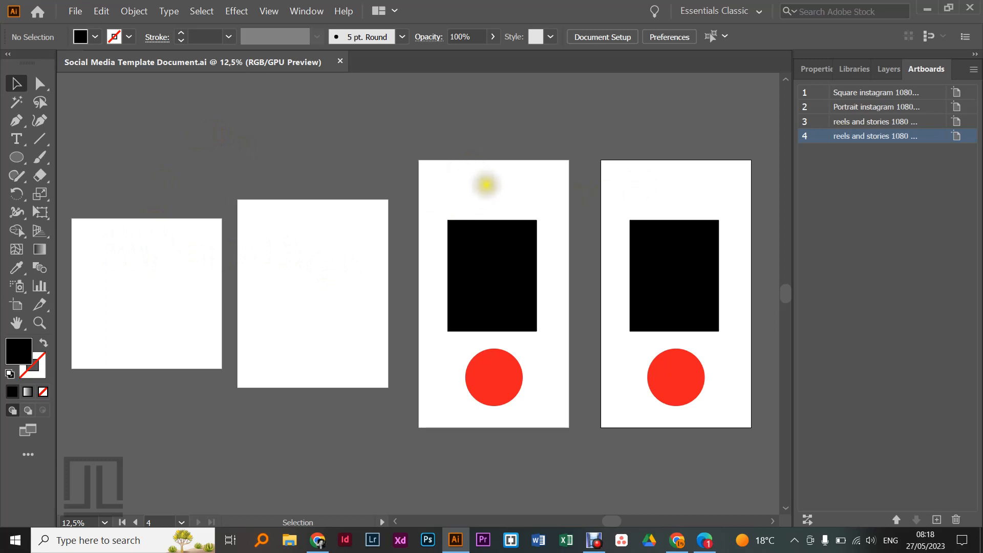
Add two placeholder text areas with the Type tool, one above the black rectangle on artboard 3 and one overlapping that artboard's upper edge.
click(16, 159)
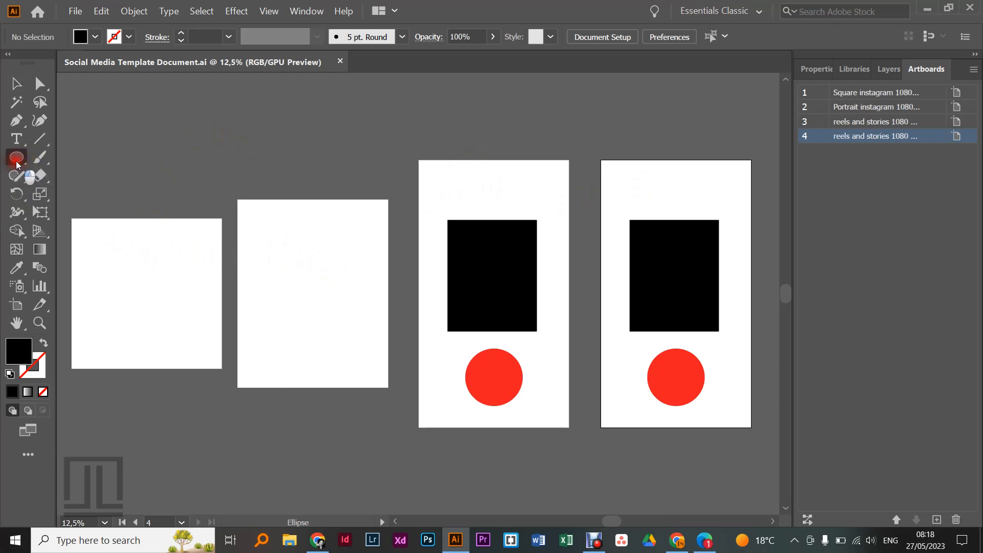
click(16, 142)
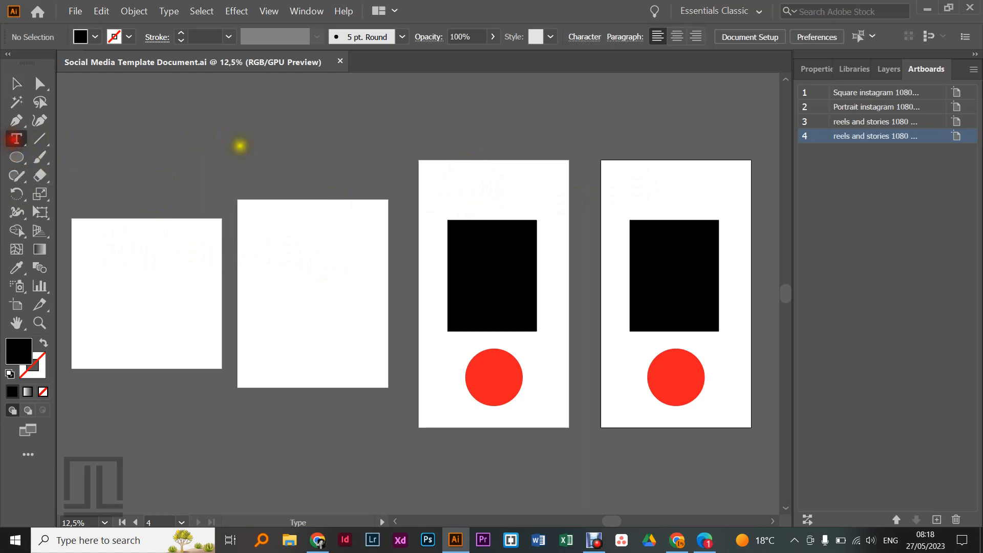
drag(466, 183, 555, 225)
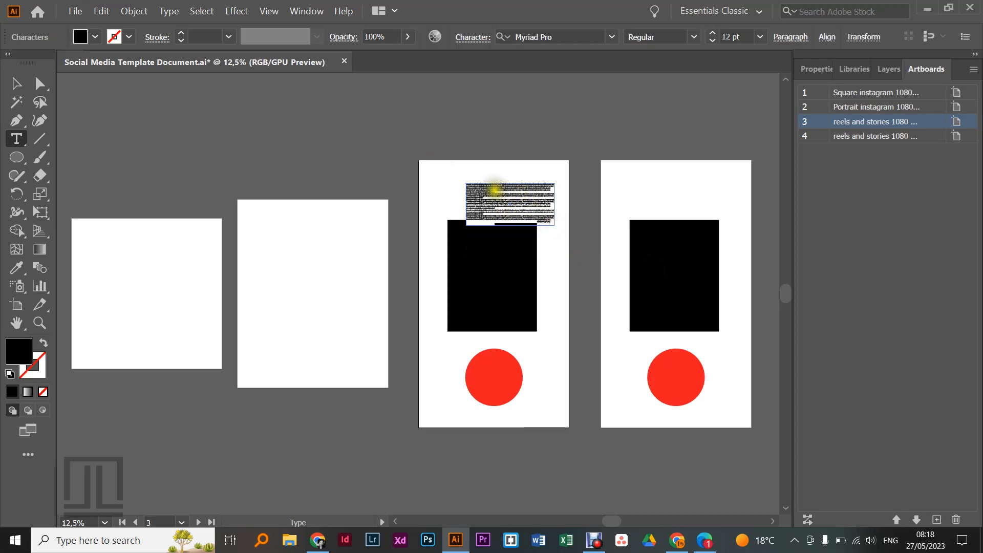
drag(431, 106, 552, 170)
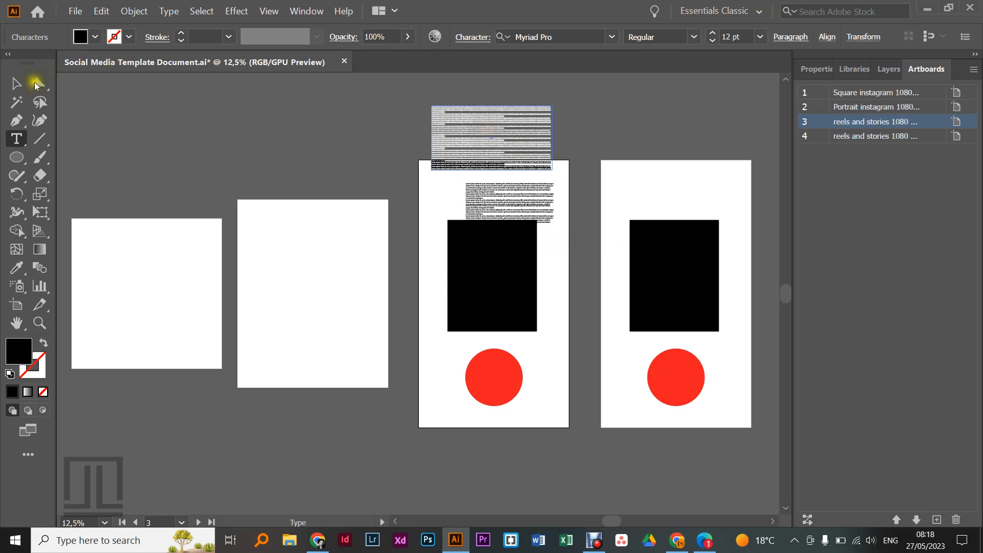
Delete both placeholder text areas at artboard 3 with the Selection tool.
click(17, 83)
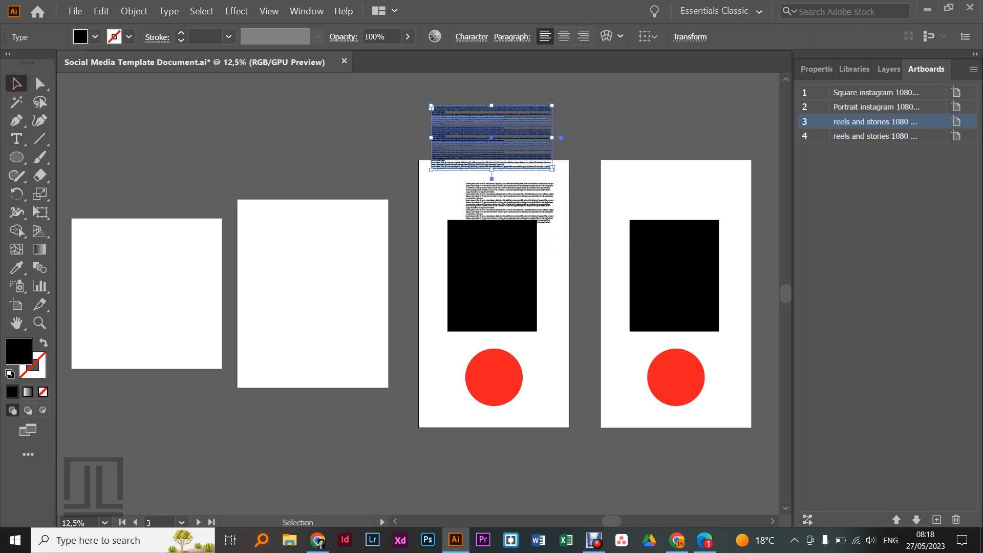
key(Delete)
click(479, 193)
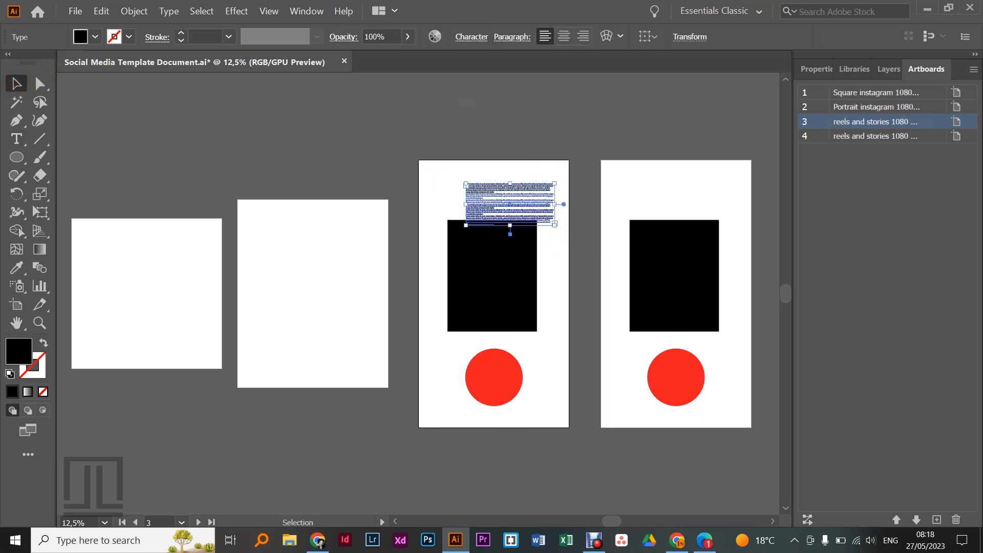
key(Delete)
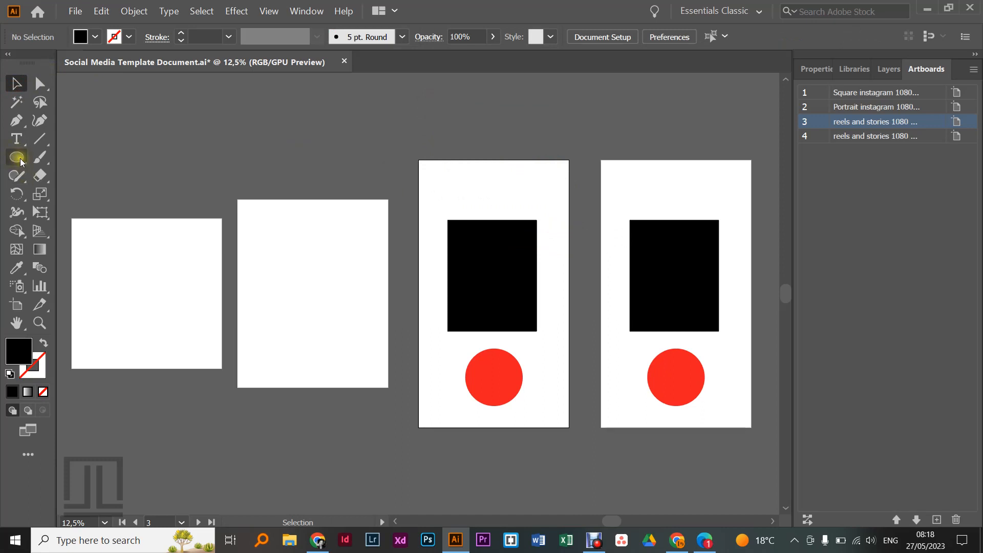
Draw a tiny and a larger black square with the Rectangle tool above the big rectangle on artboard 3.
click(24, 162)
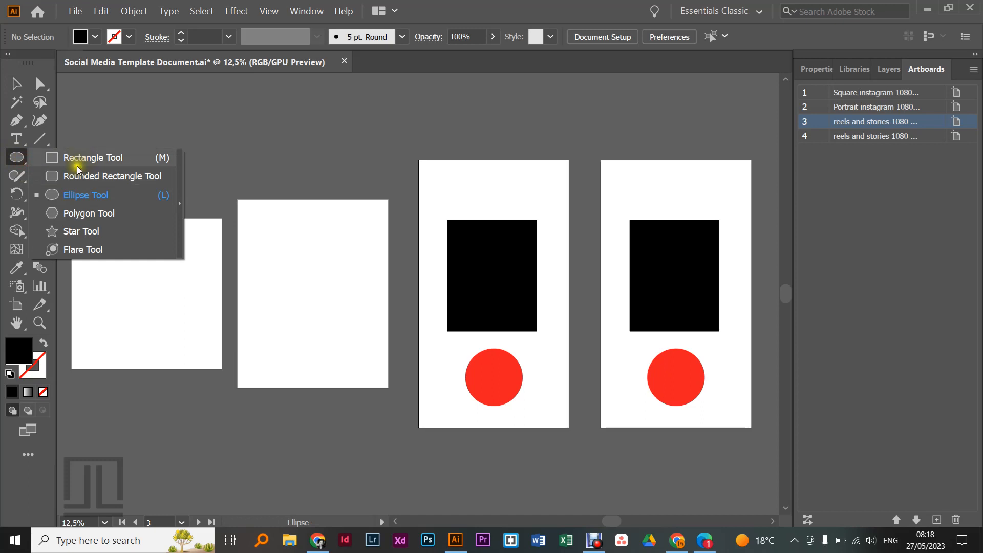
click(88, 159)
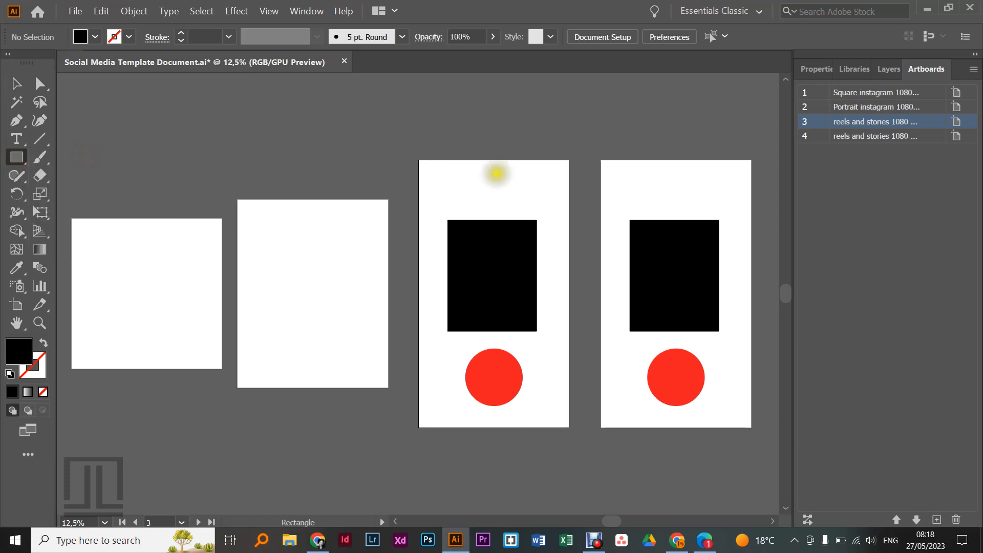
drag(470, 172, 547, 209)
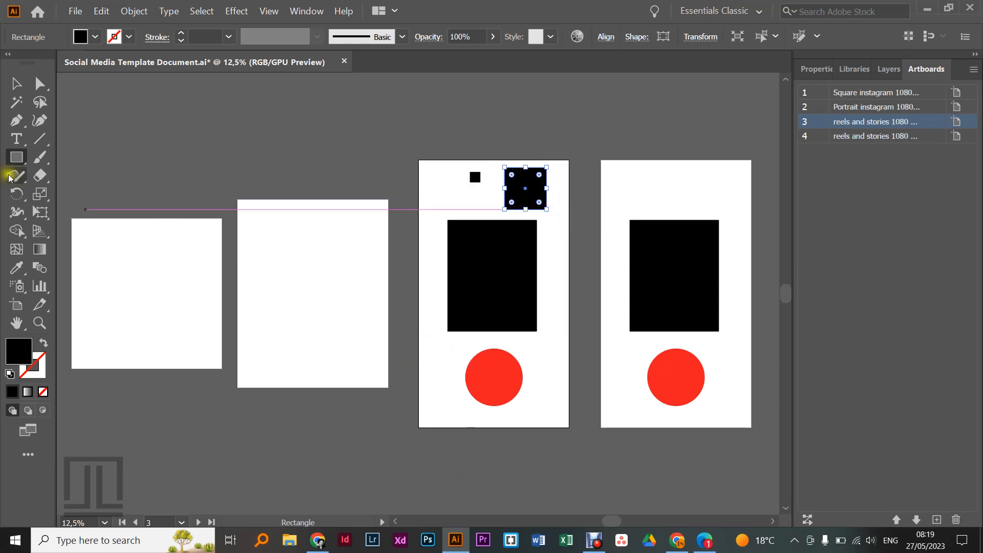
Draw a black ellipse over the red circle on artboard 3 with the Ellipse tool and undo it.
click(22, 160)
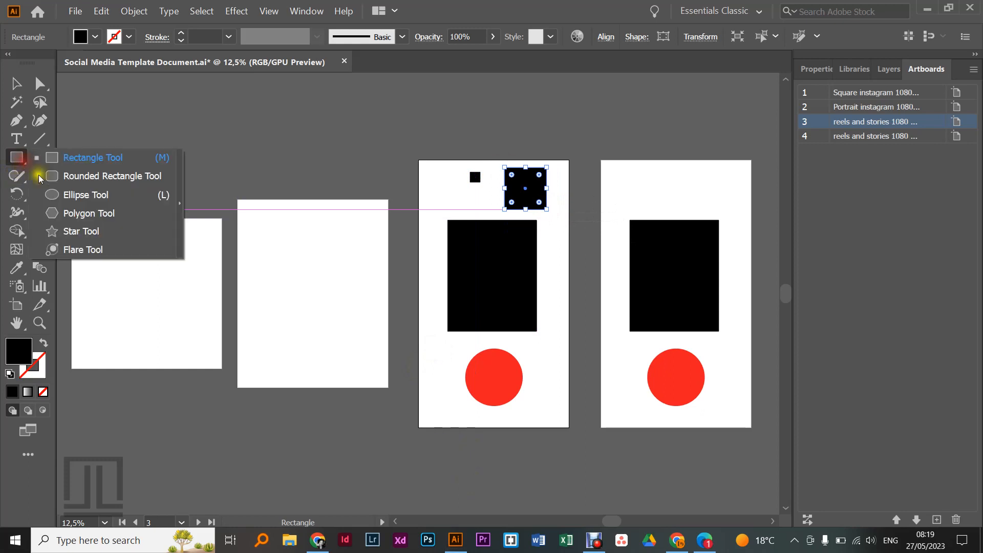
click(82, 196)
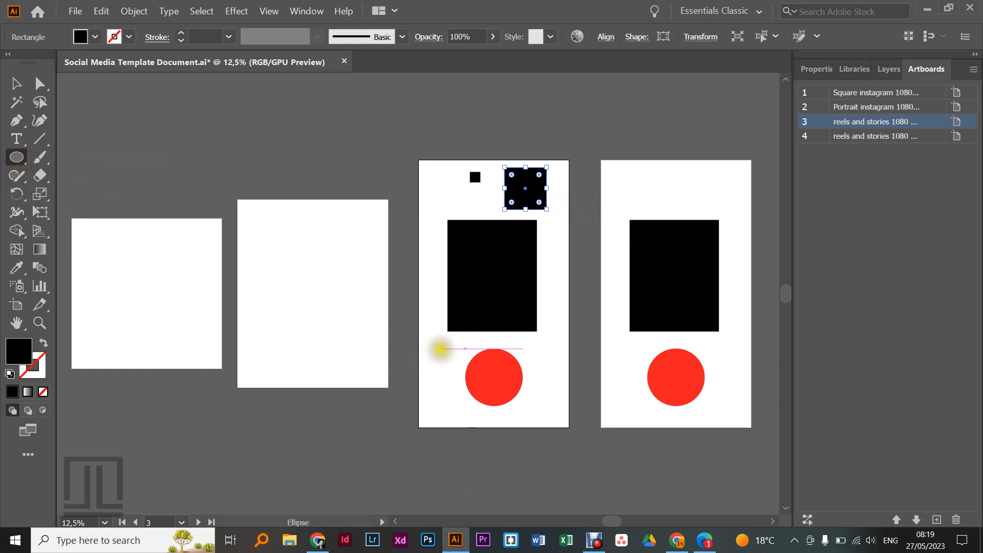
drag(438, 348, 526, 413)
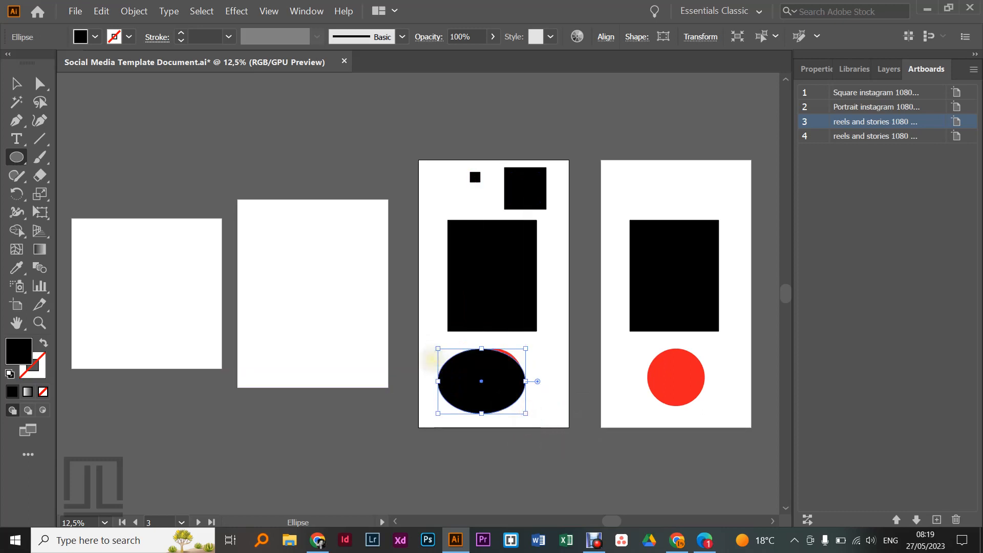
key(ctrl+z)
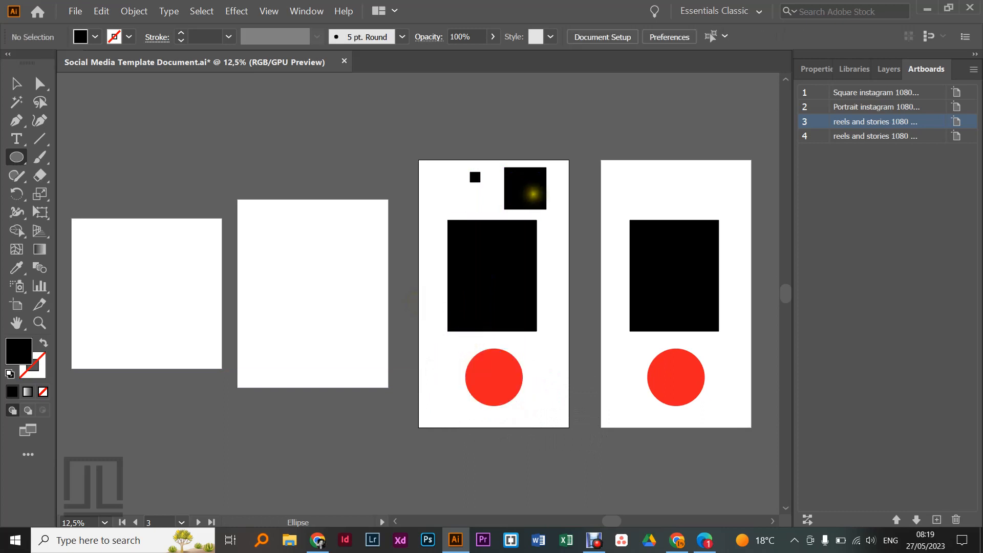
Delete the two small black squares above the big rectangle on artboard 3.
click(18, 85)
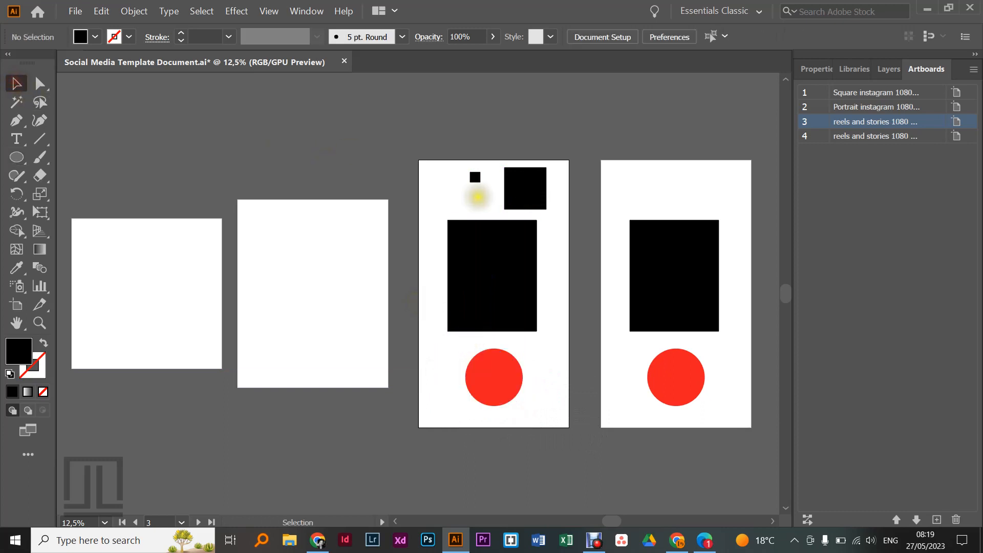
click(510, 187)
key(Delete)
click(475, 177)
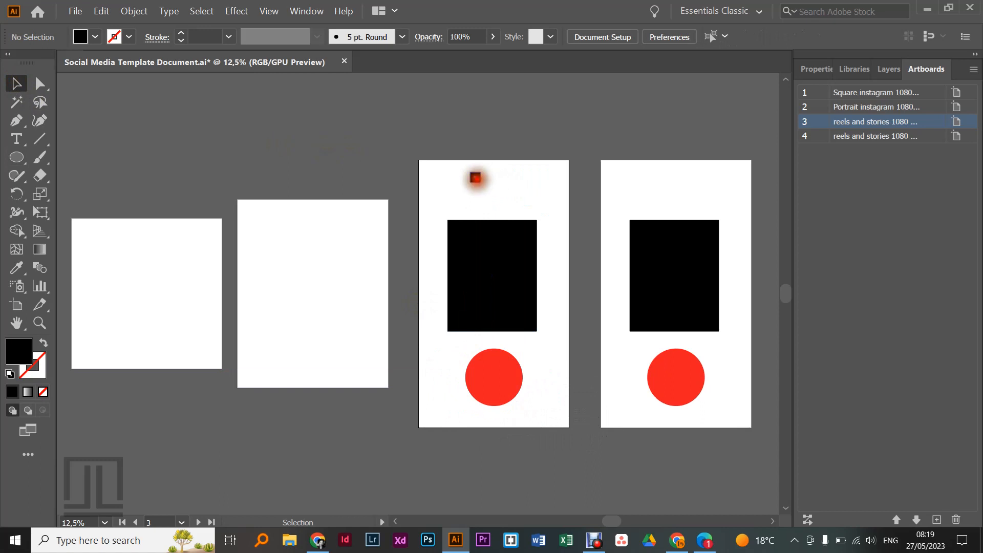
key(Delete)
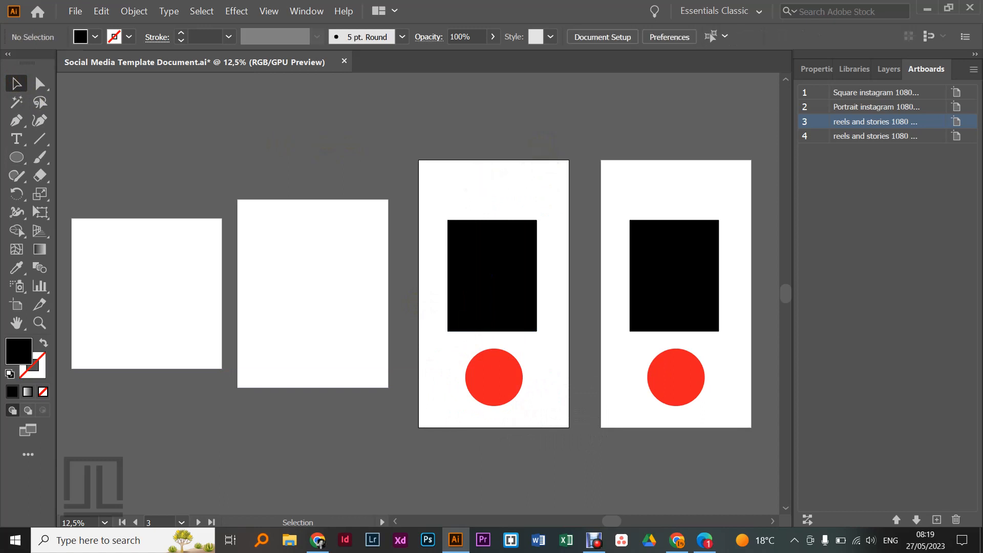